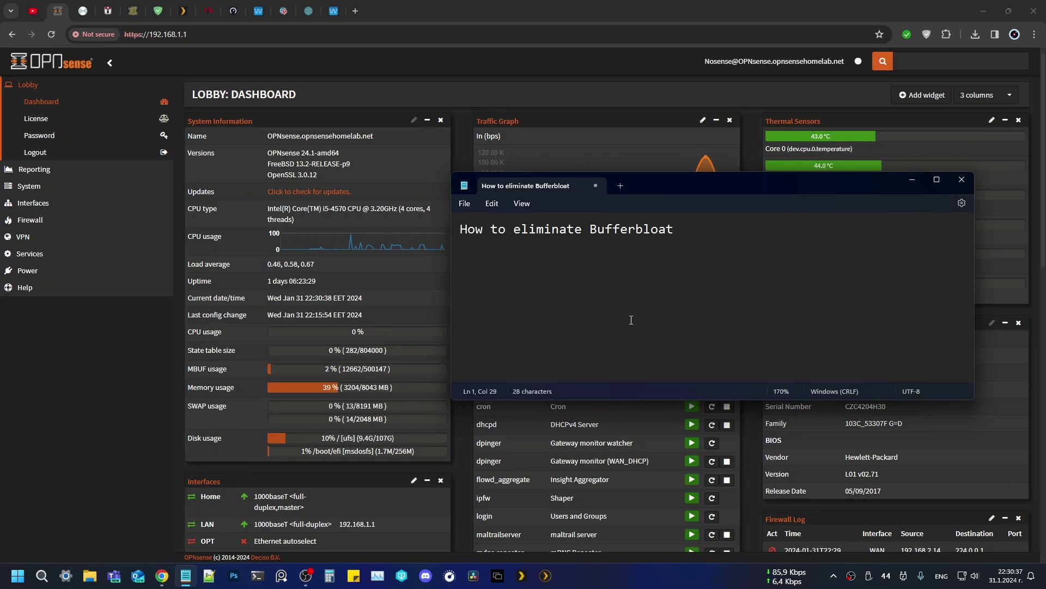
Complete the note's line as "How to eliminate Bufferbloat and make your internet more responsive", then shrink the note window and minimize it
text(and)
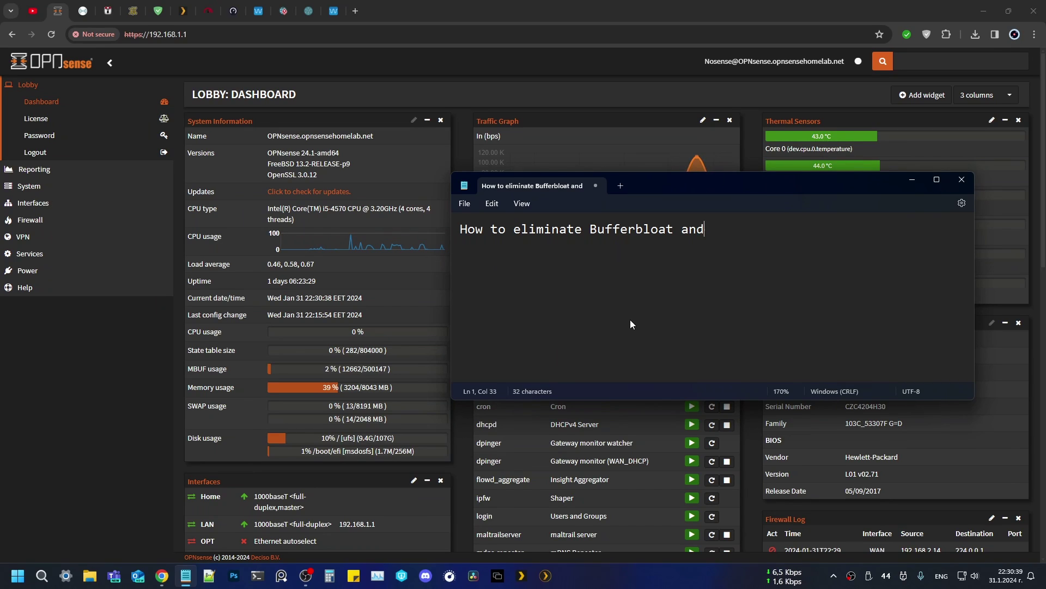
text( make your)
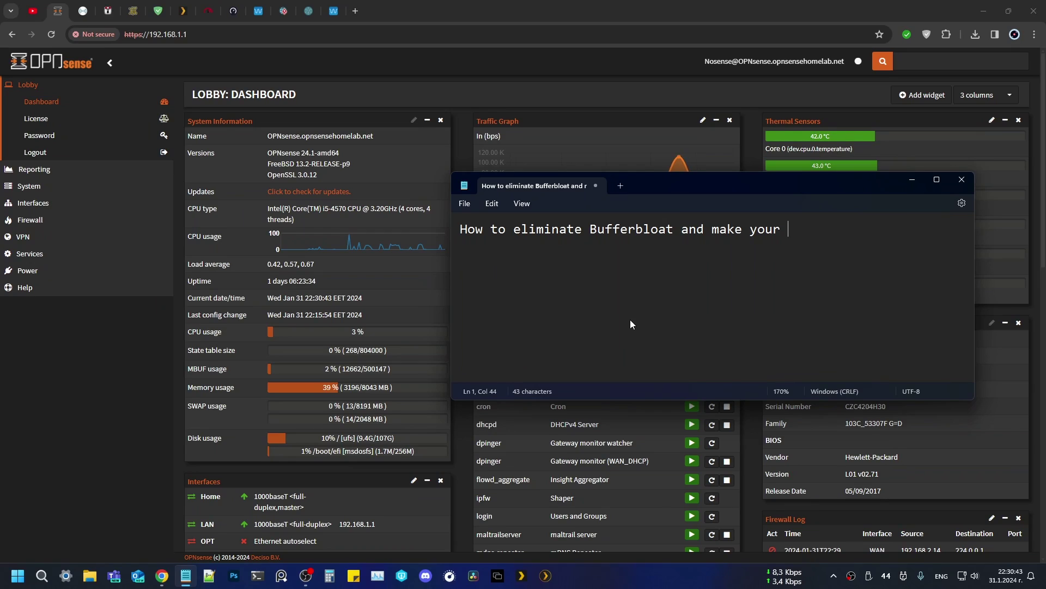
text( inter)
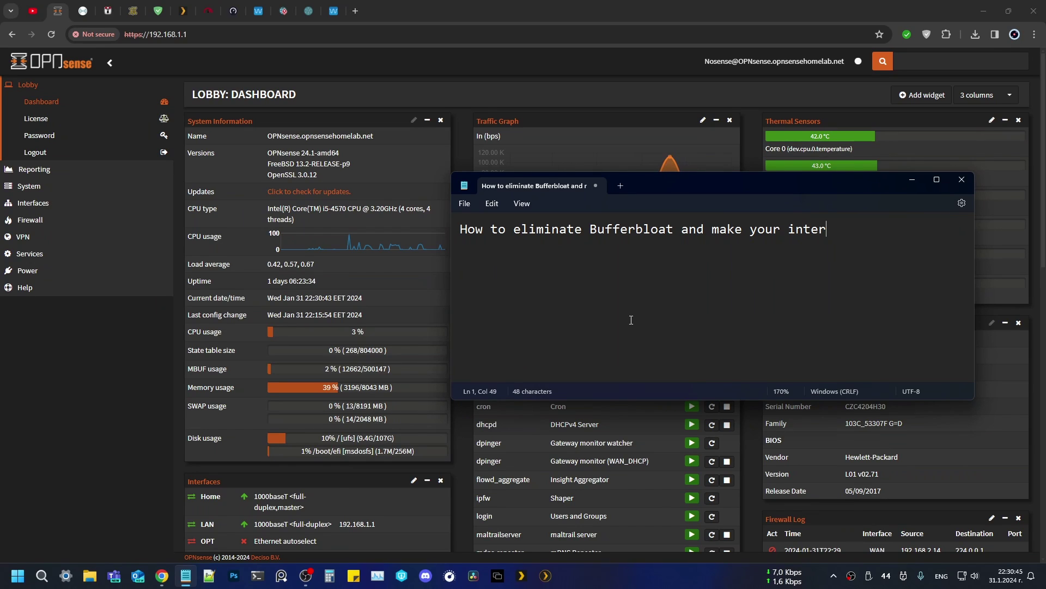
text(net )
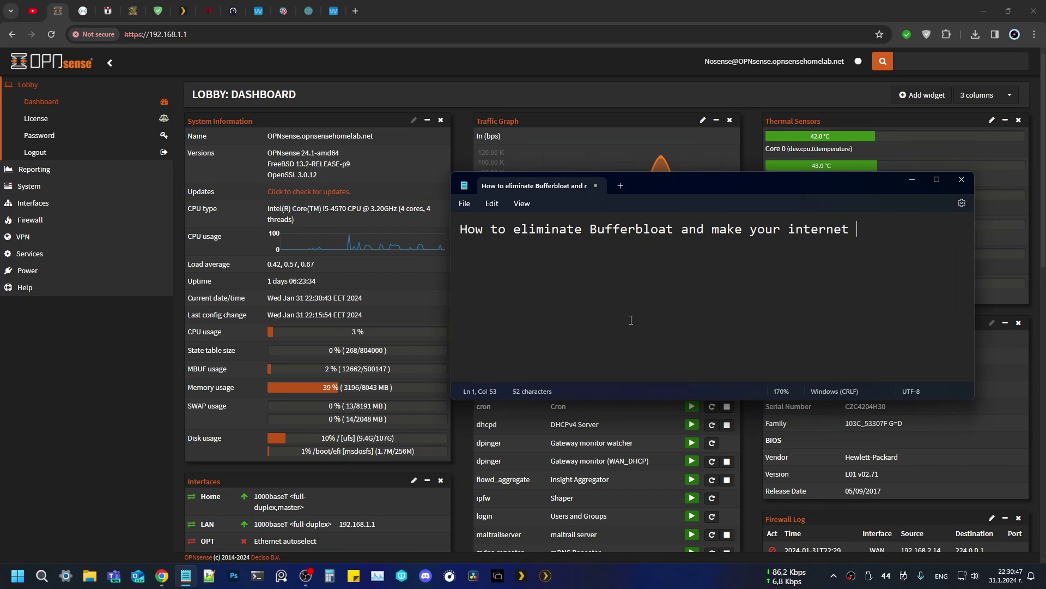
text(more)
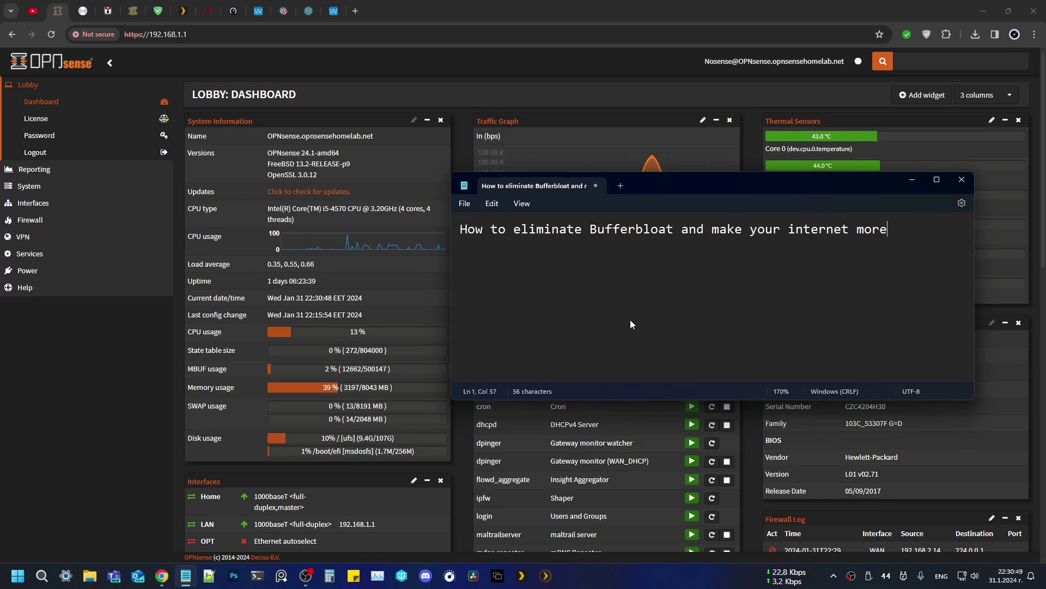
text( respo)
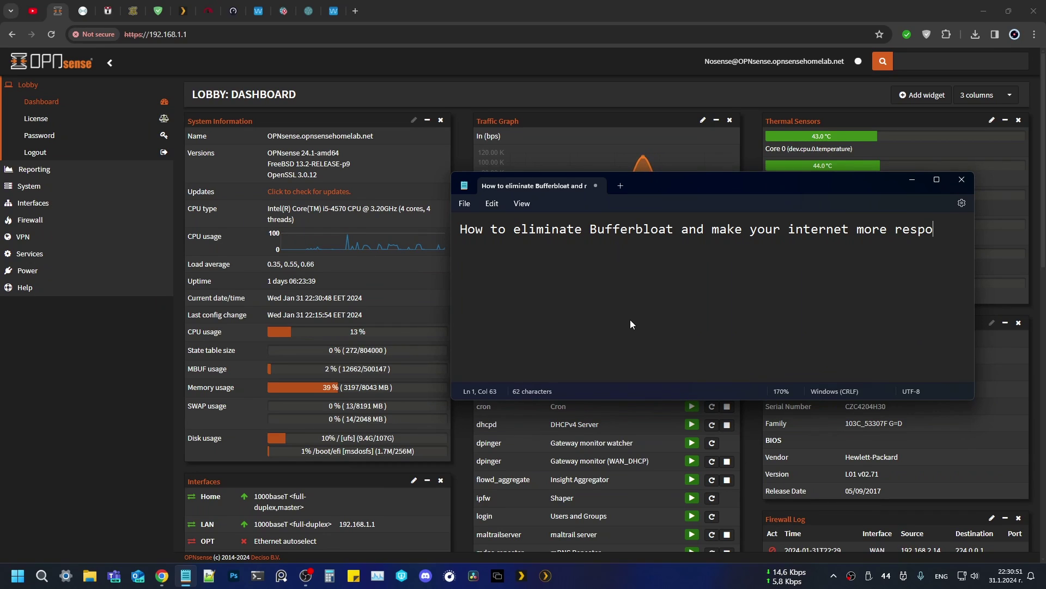
text(nsive)
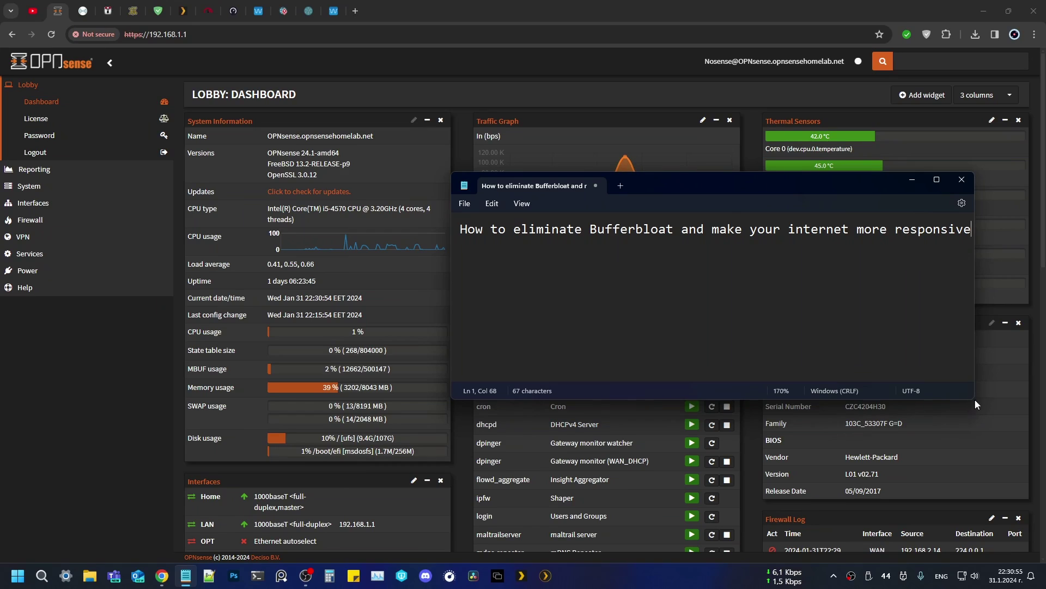
drag(975, 398, 987, 296)
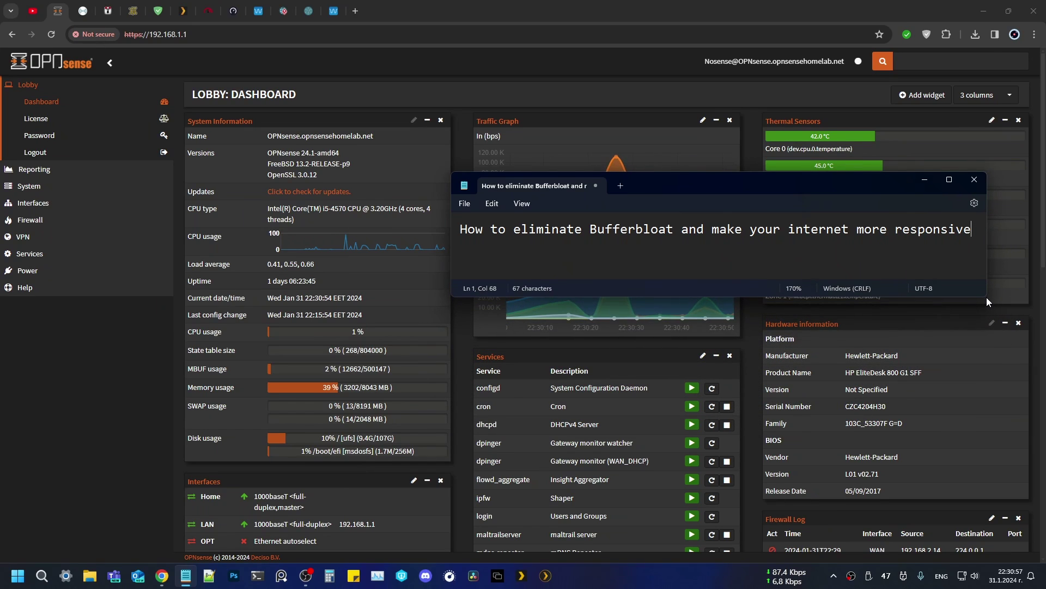
click(925, 179)
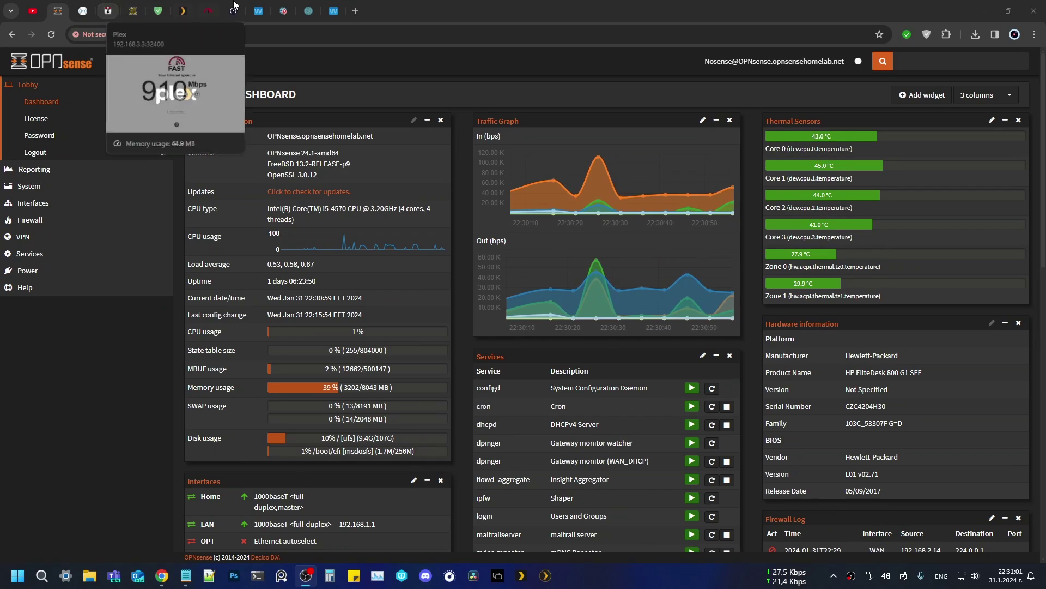
Over the Waveform bufferbloat results page, replace the note's text with "Testing the ping during load" and minimize the note
click(333, 11)
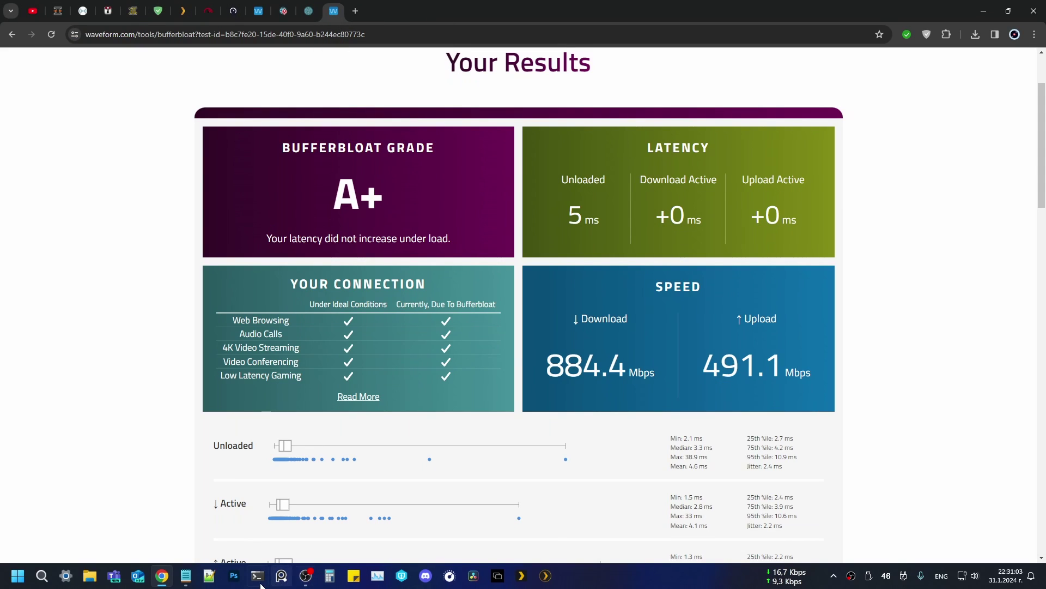
click(186, 575)
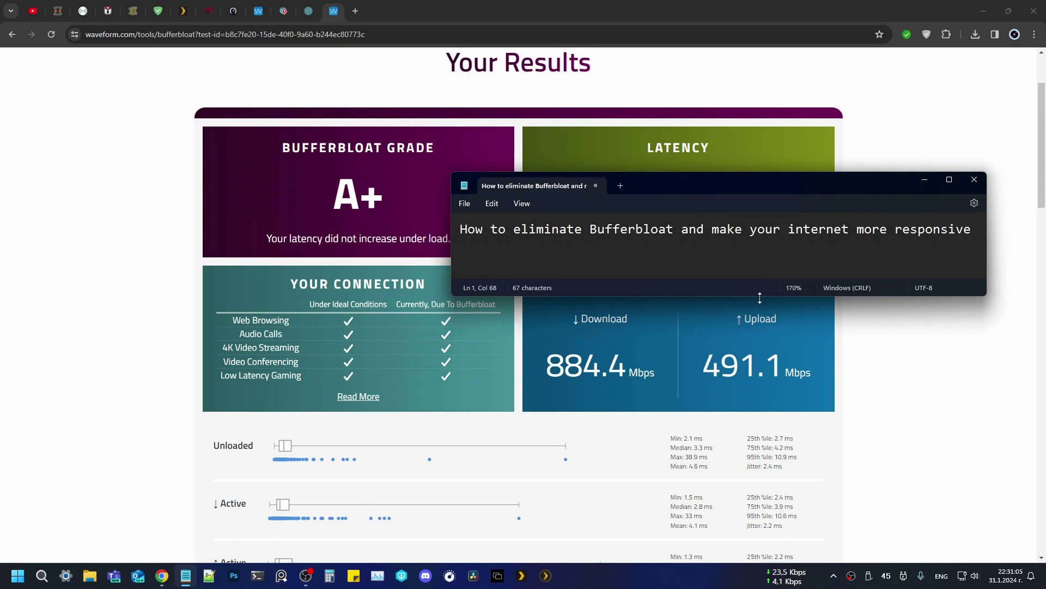
drag(764, 298, 764, 334)
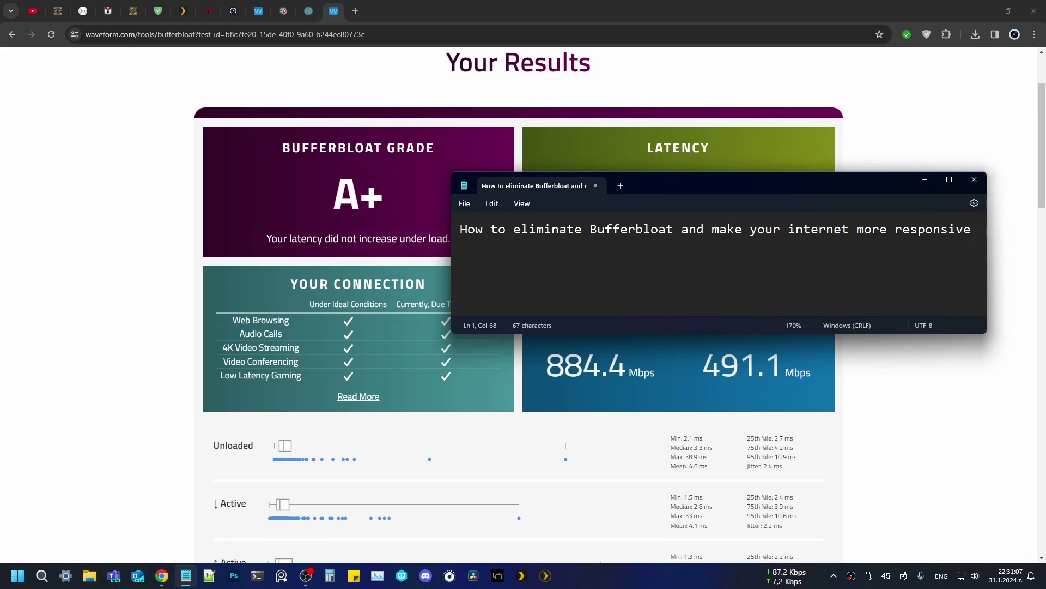
drag(969, 233, 445, 256)
drag(668, 181, 688, 373)
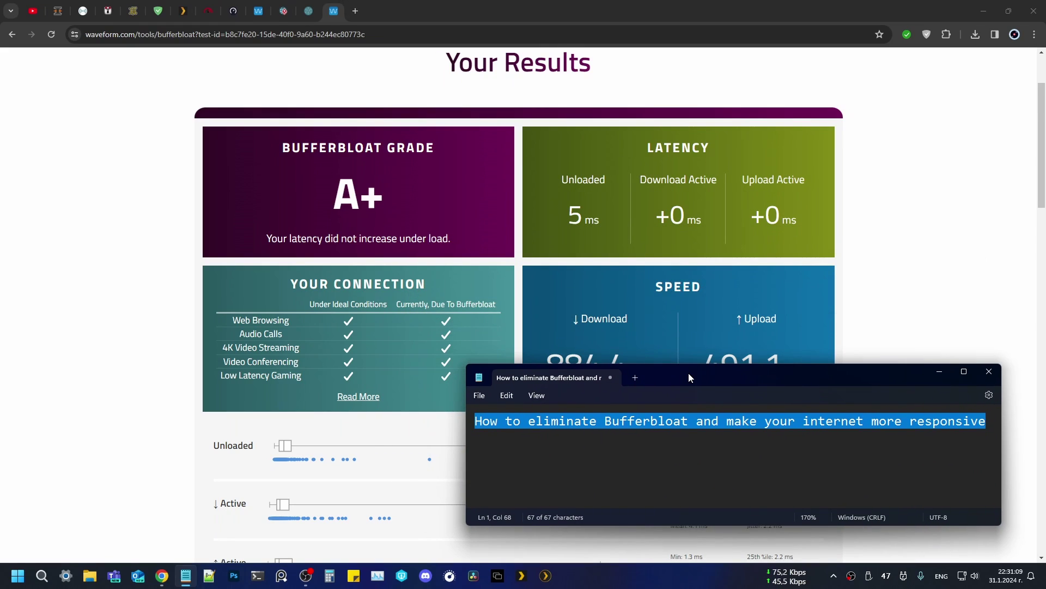
text(Testing)
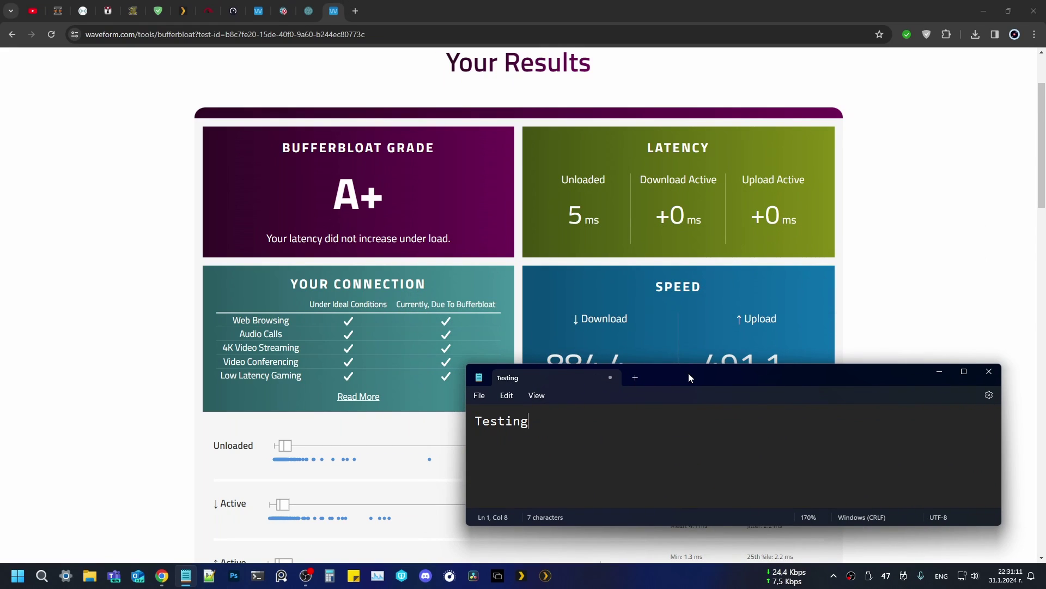
text( the ping)
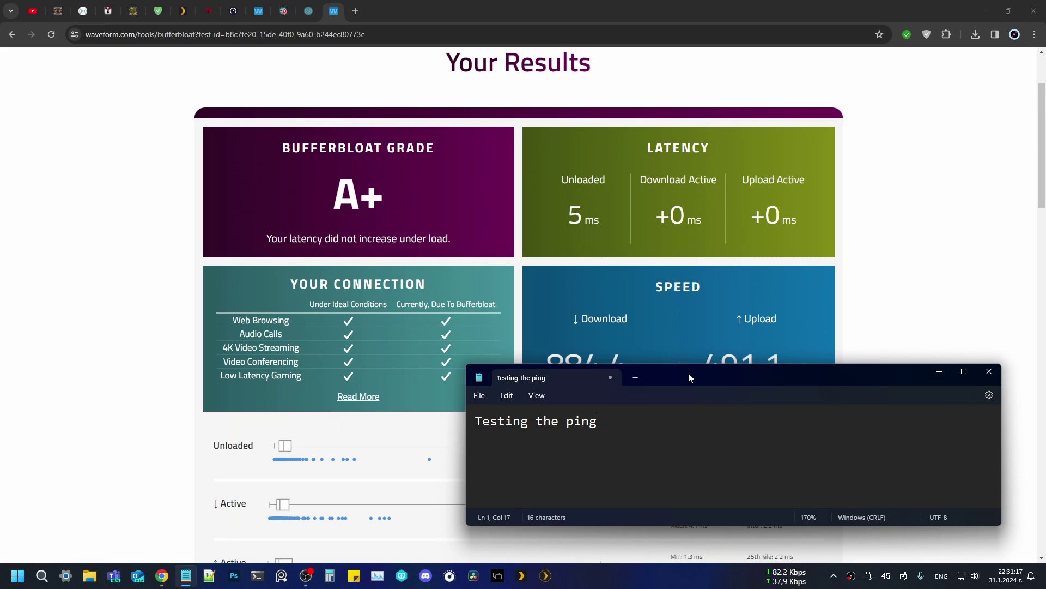
text( during load)
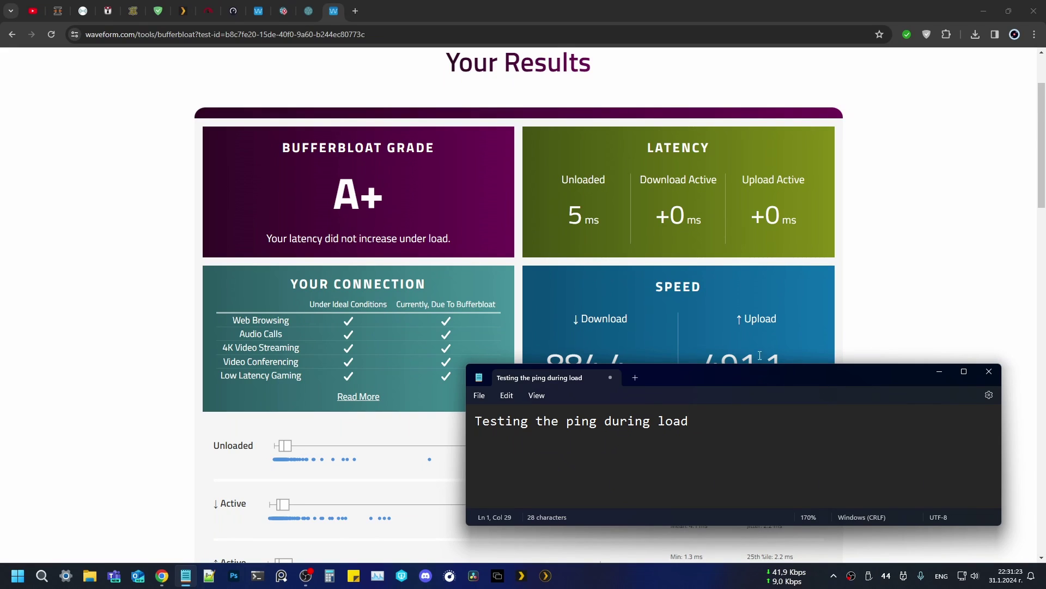
drag(727, 371, 773, 418)
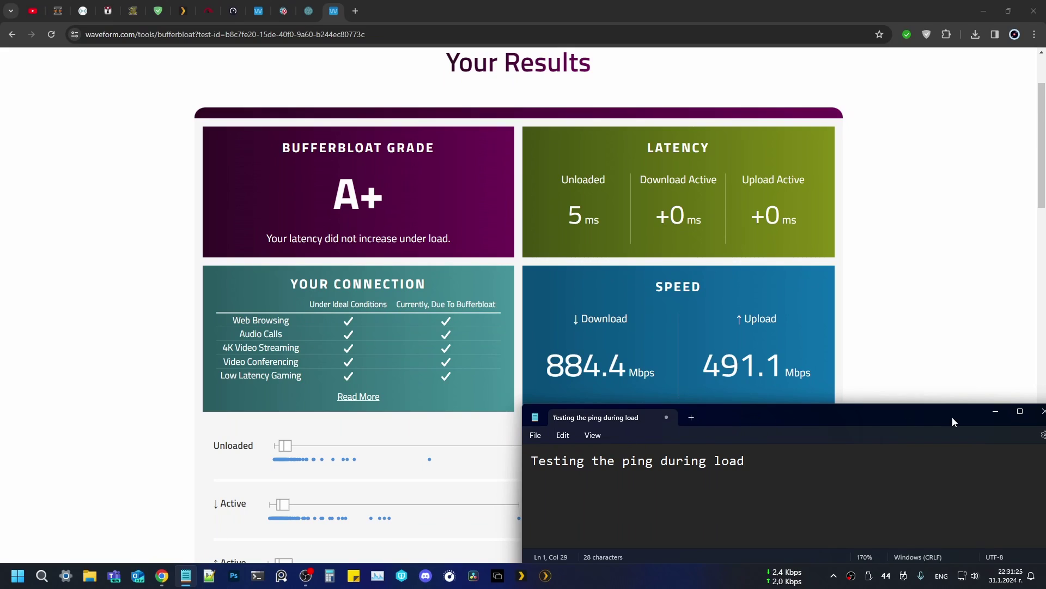
click(996, 411)
Run the Waveform bufferbloat test again and bring its live latency and speed readings into view
scroll(763, 436, down, 4)
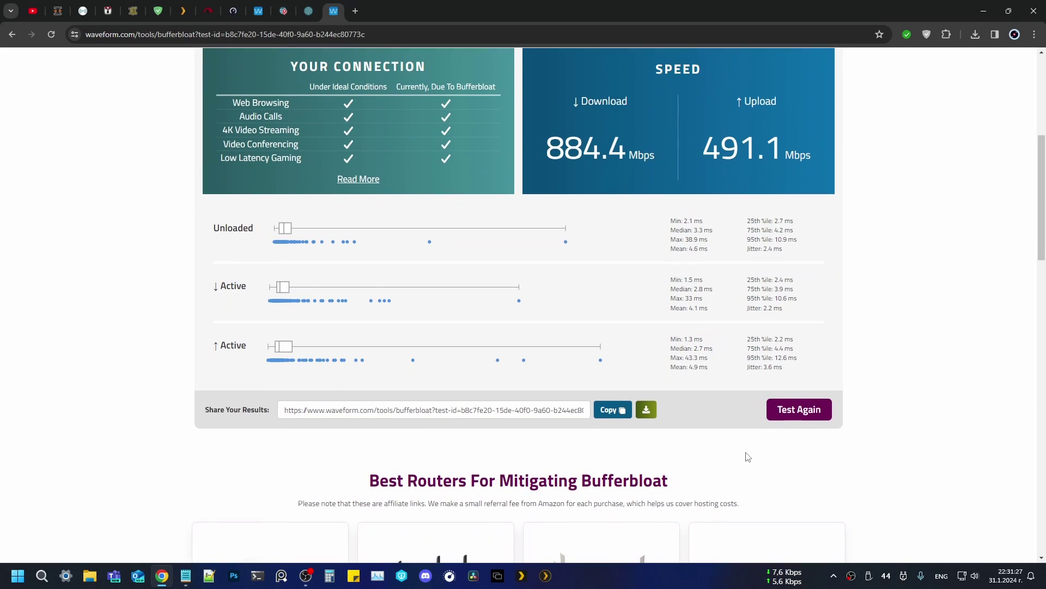
click(799, 409)
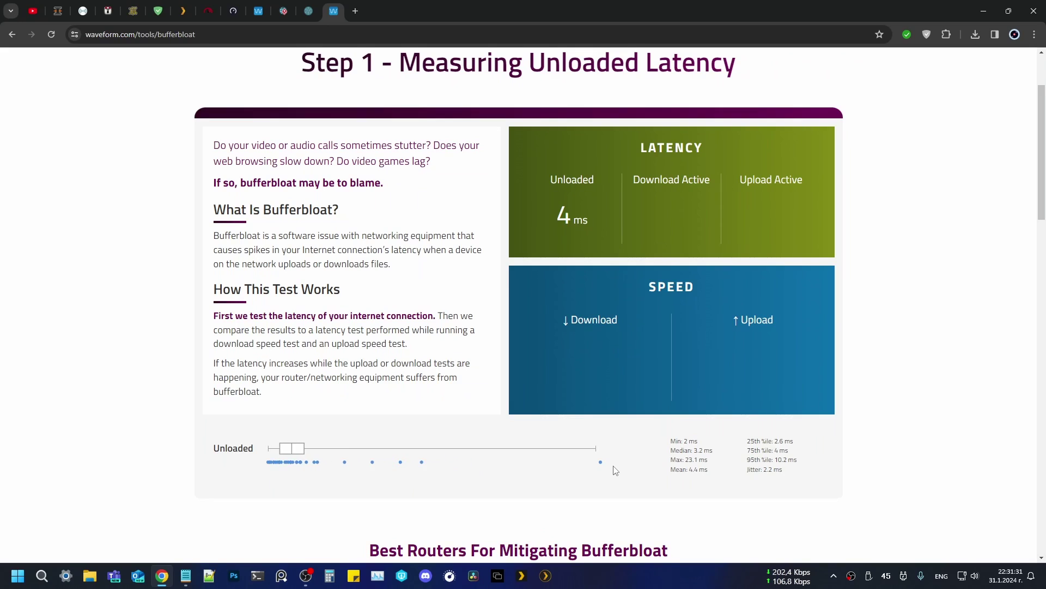
scroll(613, 475, up, 1)
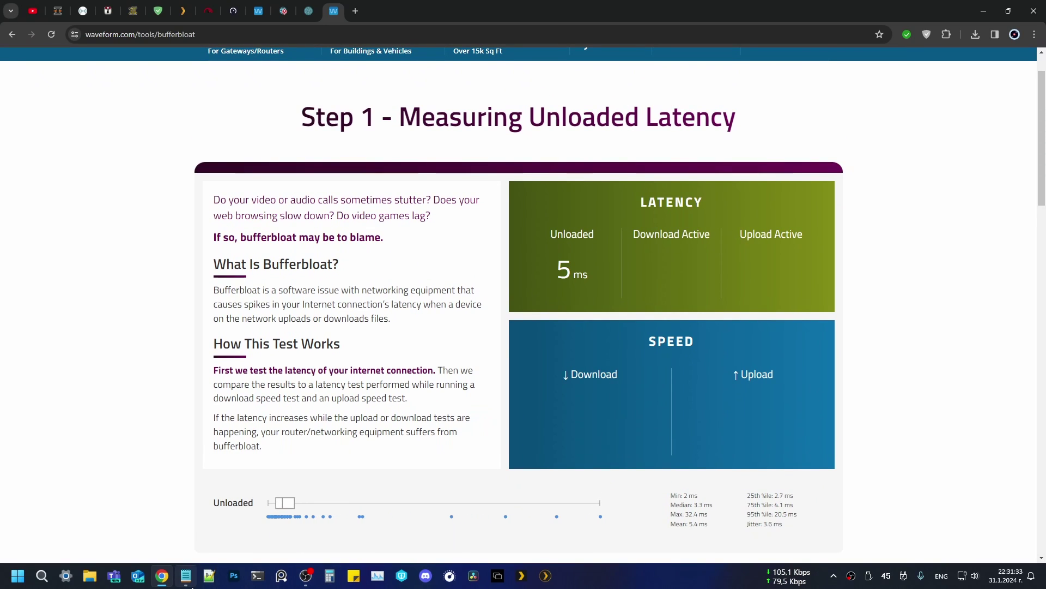
Restore the note window, make it narrower and taller, and place it beside the test's latency and speed readings
click(185, 575)
drag(817, 417, 303, 252)
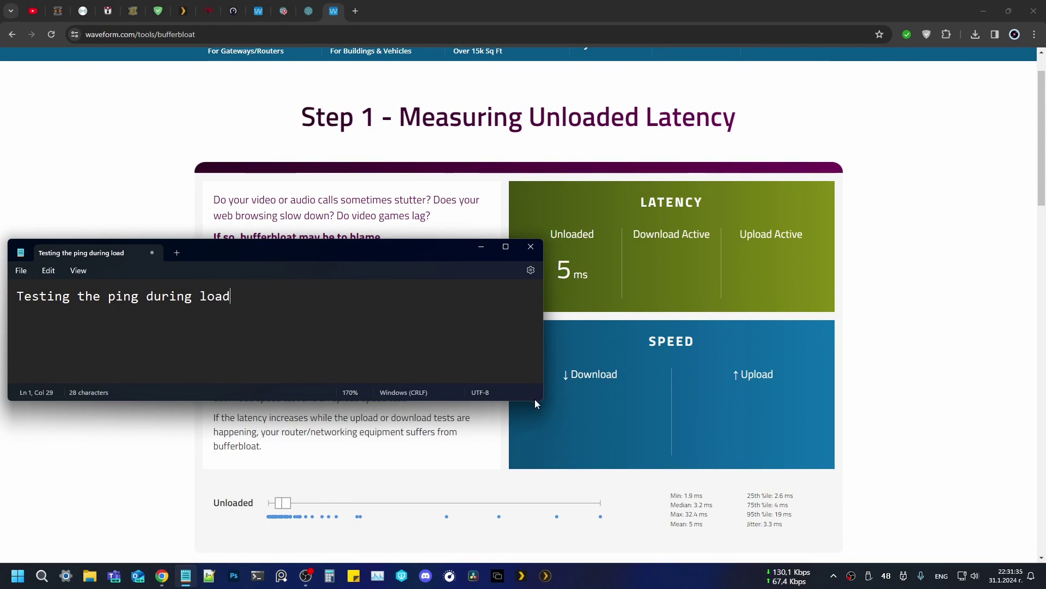
drag(542, 403, 339, 514)
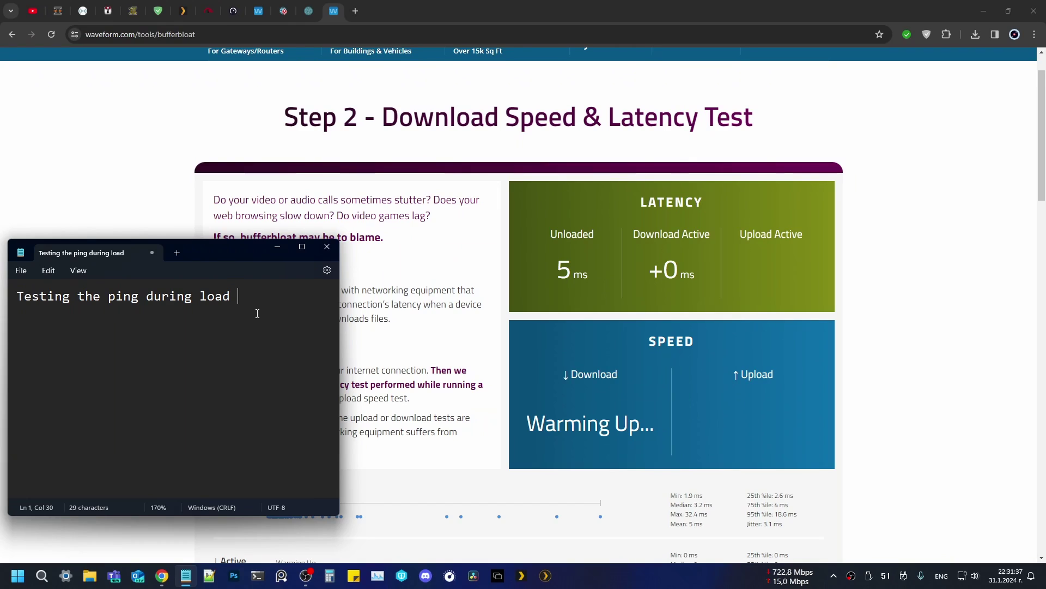
drag(339, 337, 434, 338)
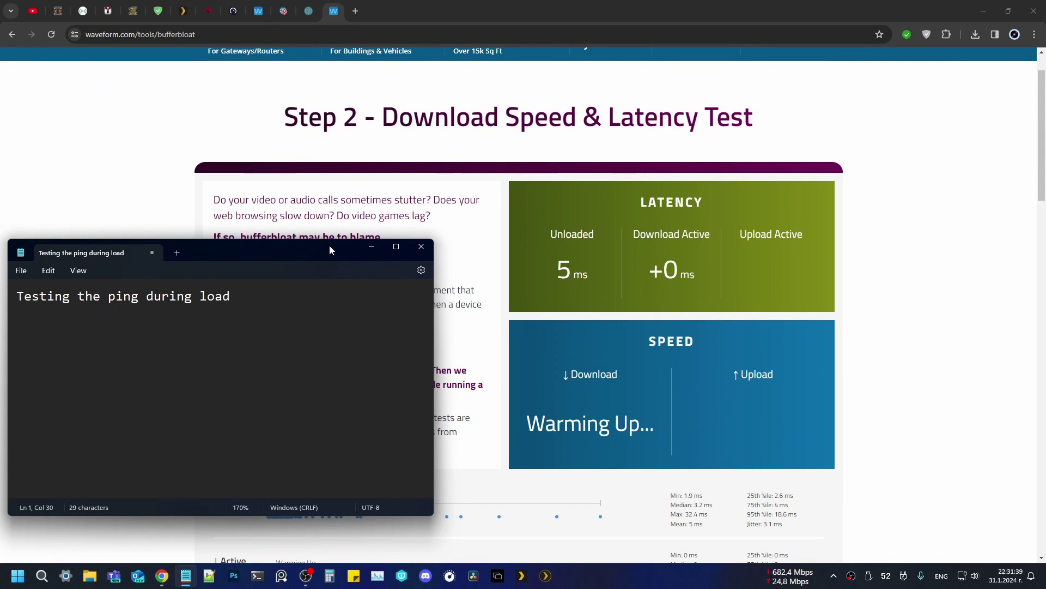
drag(329, 250, 328, 175)
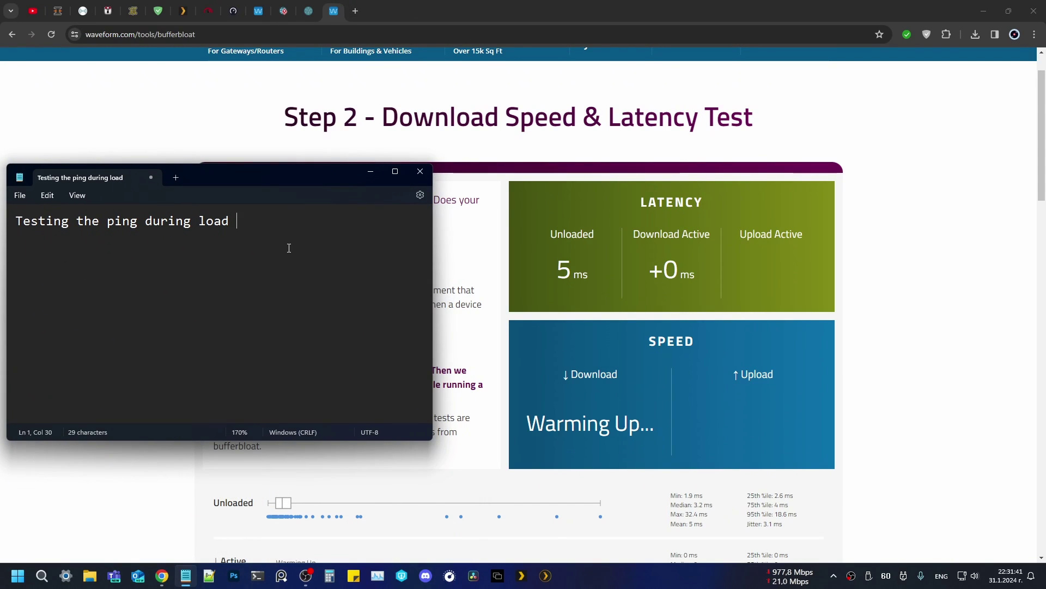
Extend the note's line to read "Testing the ping during load whit default settings"
text(whit)
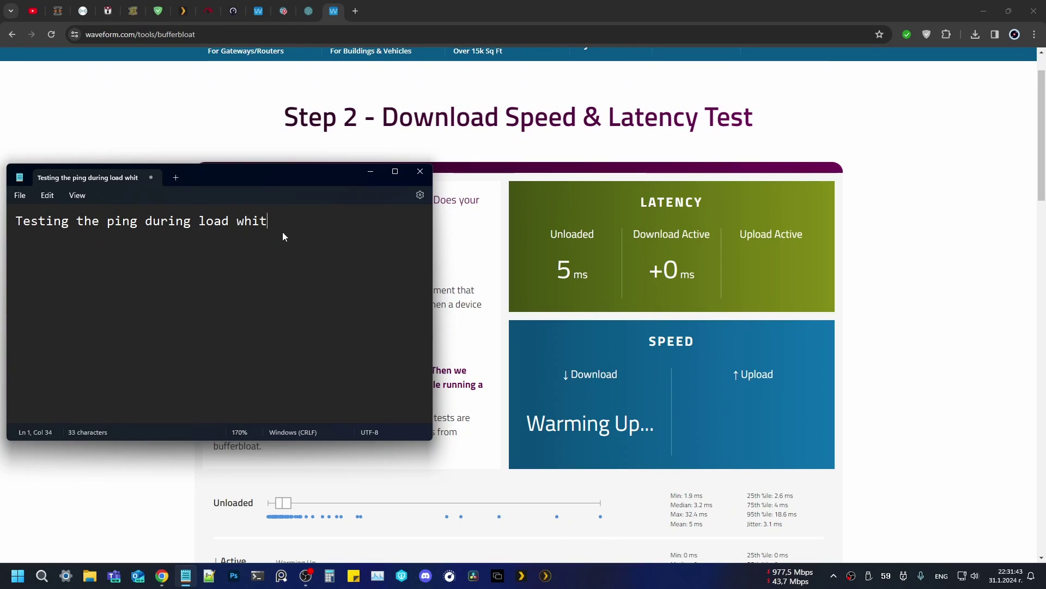
text(out)
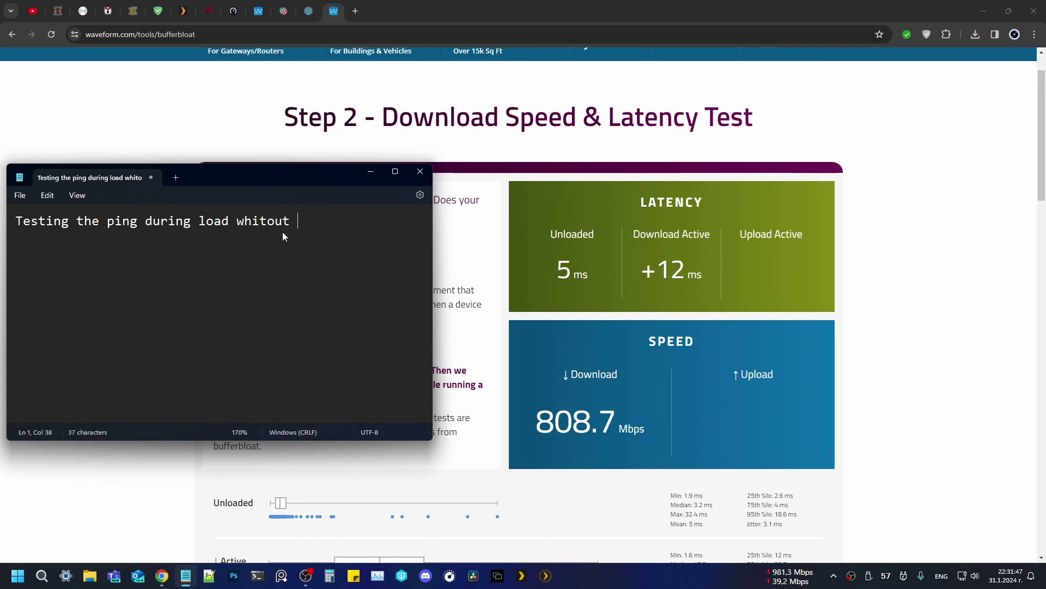
key(BackSpace)
key(BackSpace)
key(BackSpace)
key(BackSpace)
text(de)
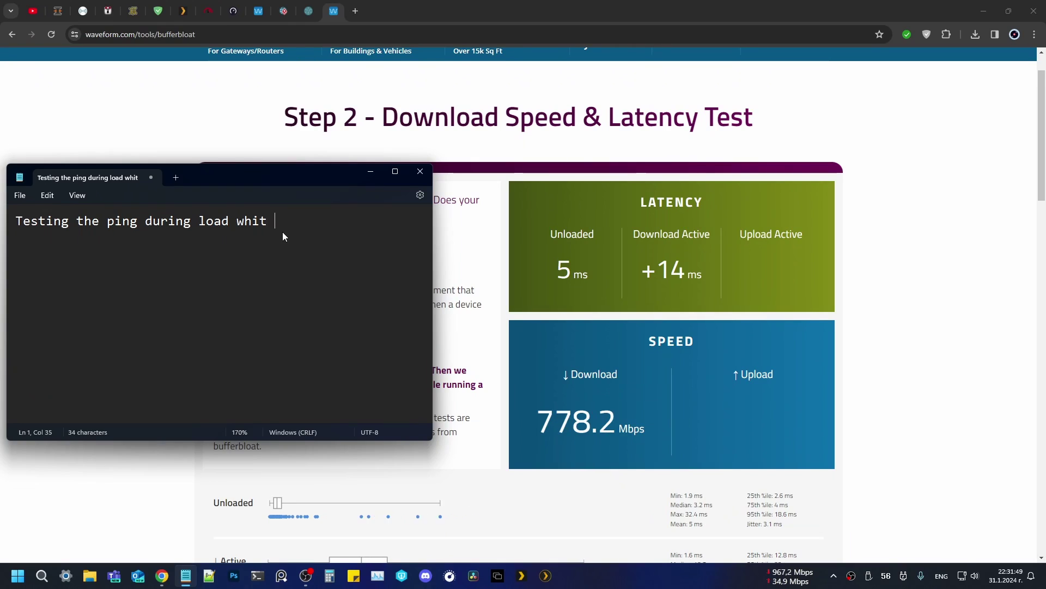
text(faul)
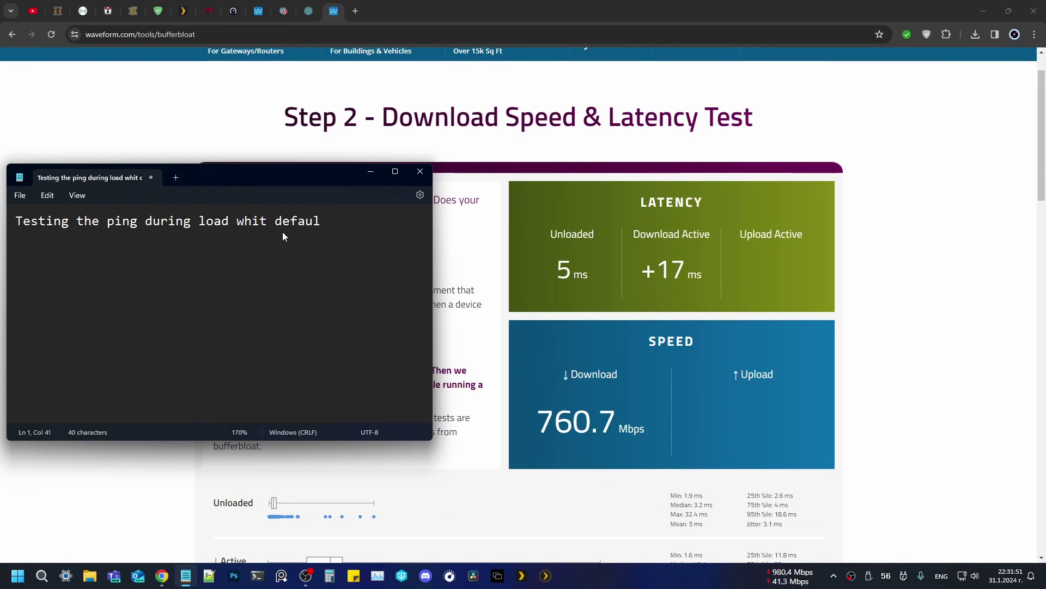
text(t se)
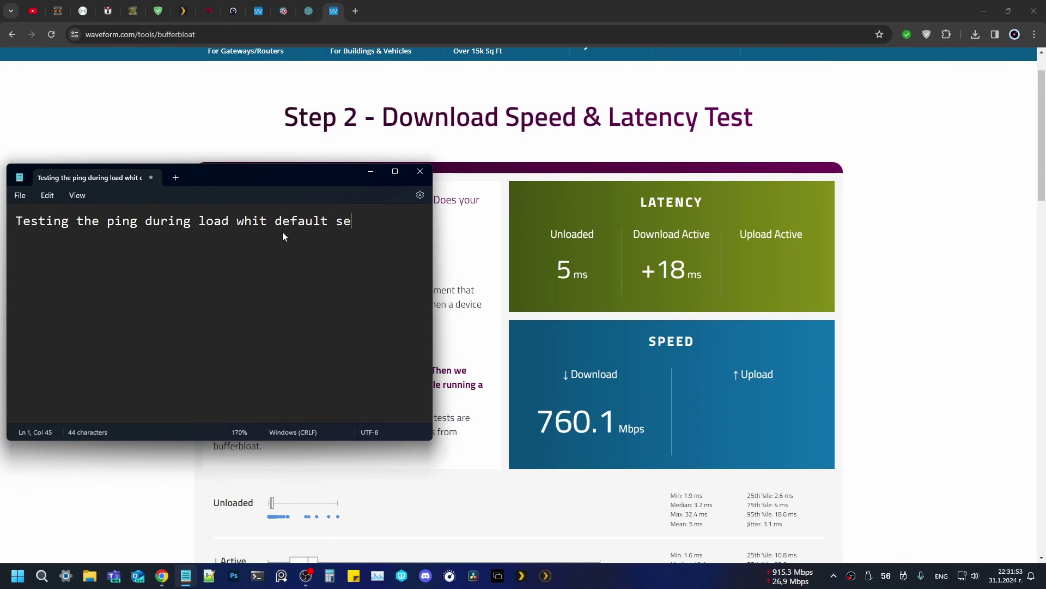
text(ttings)
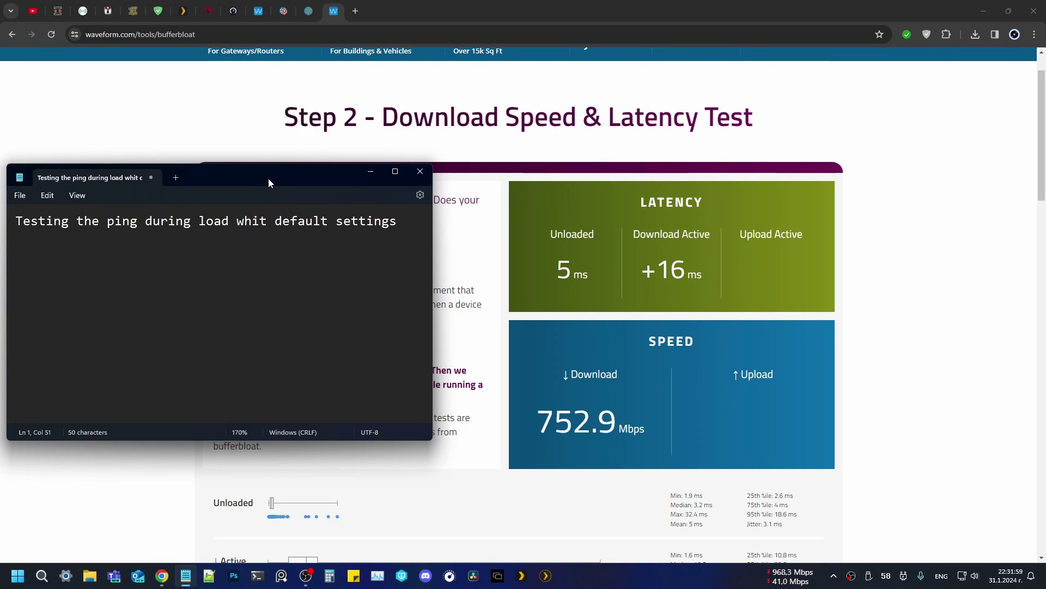
drag(267, 178, 299, 272)
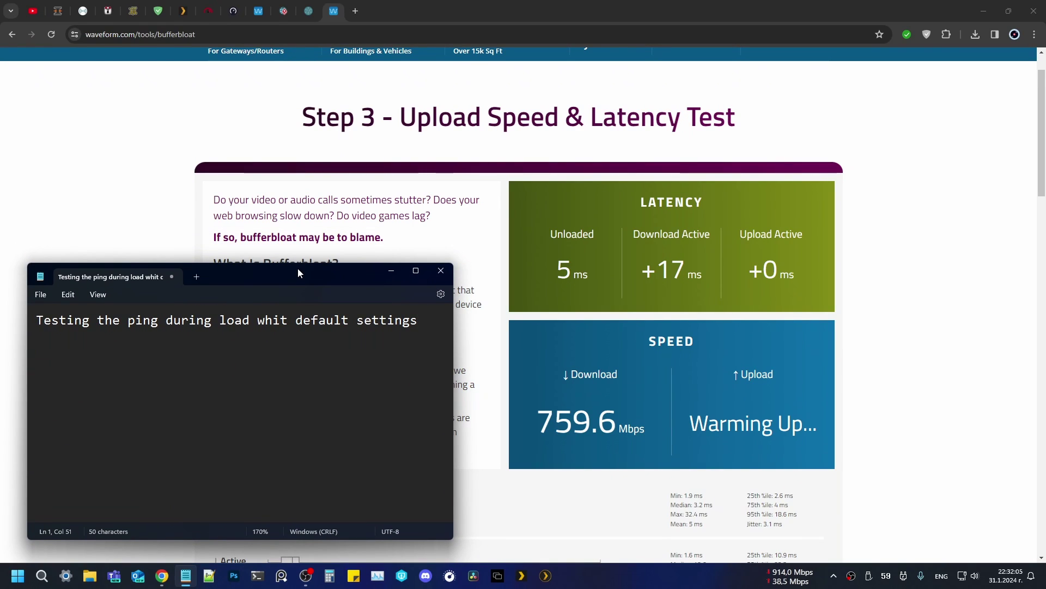
drag(298, 273, 329, 187)
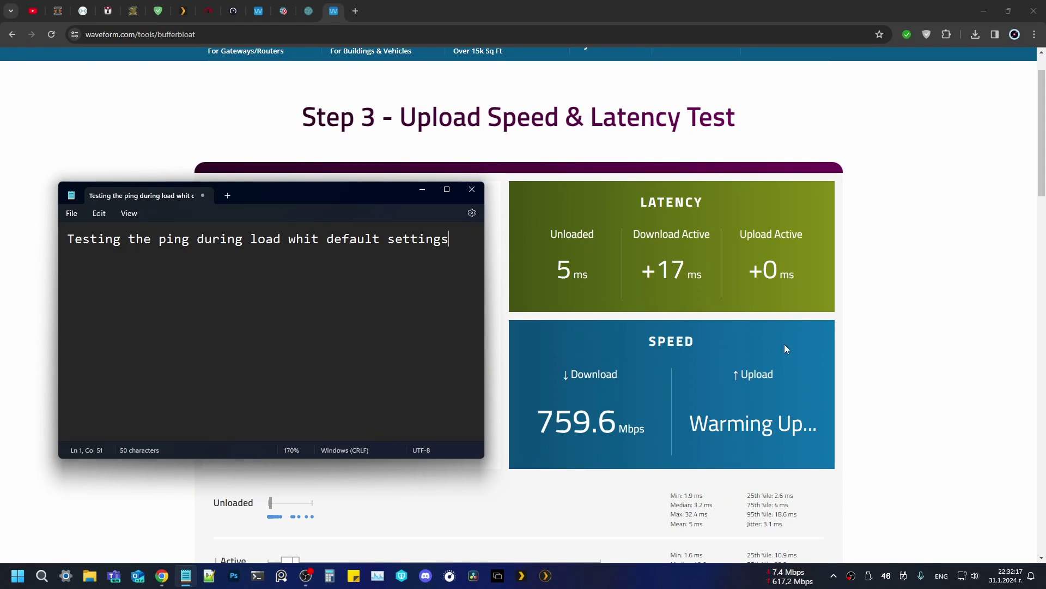
drag(360, 193, 370, 203)
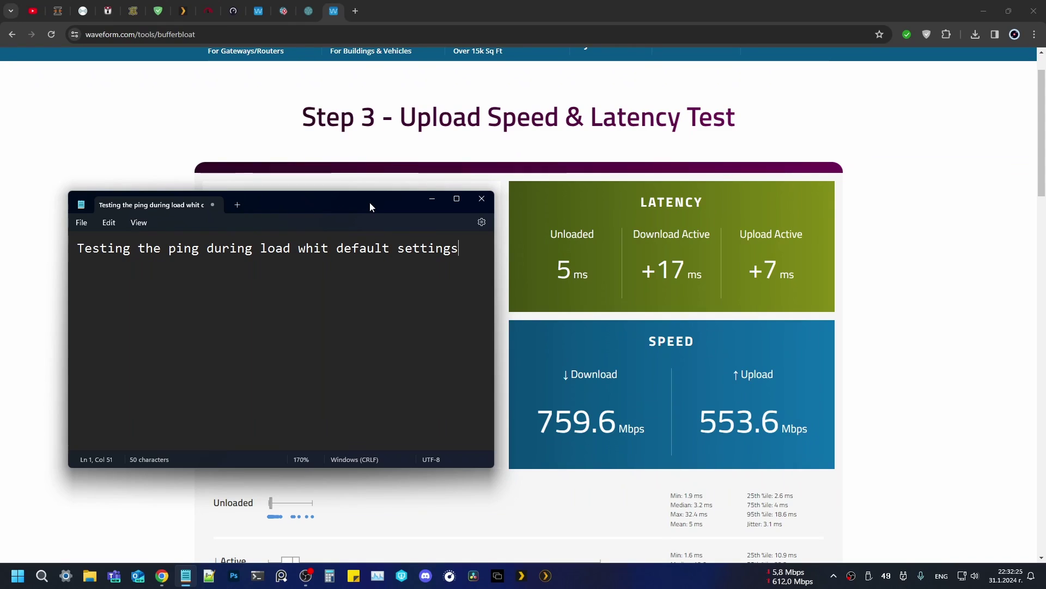
drag(370, 203, 375, 203)
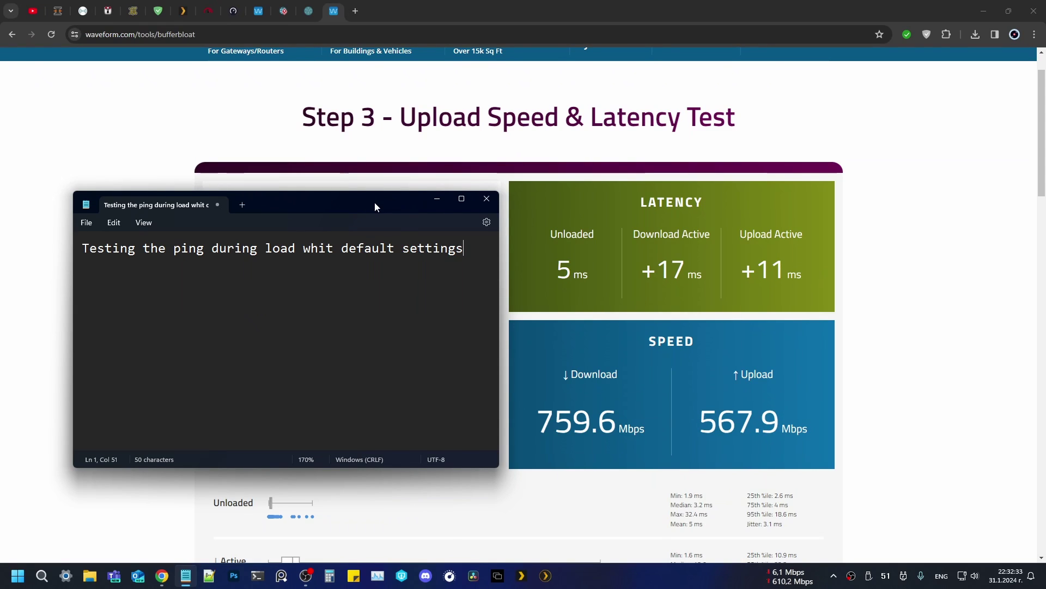
Switch to the Speedtest page, dismiss the download test error, and start a new speed test
drag(312, 201, 773, 196)
click(233, 11)
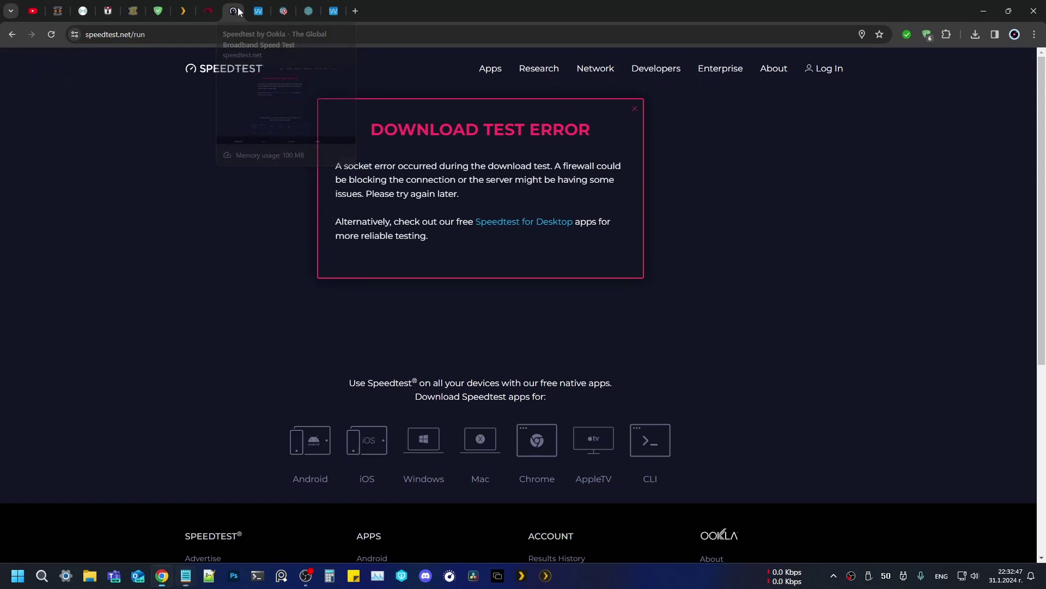
click(633, 111)
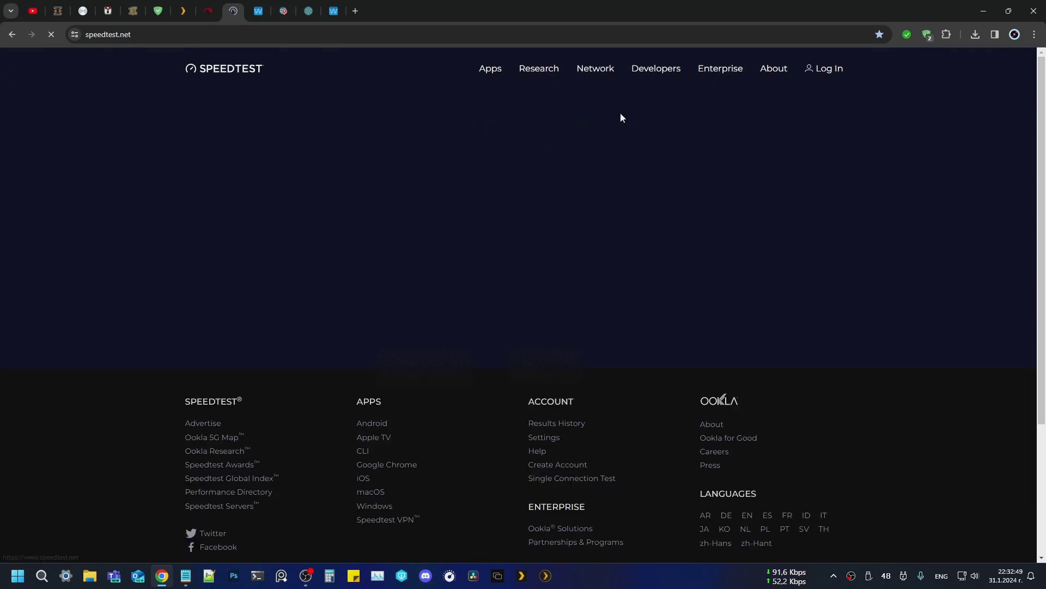
click(480, 214)
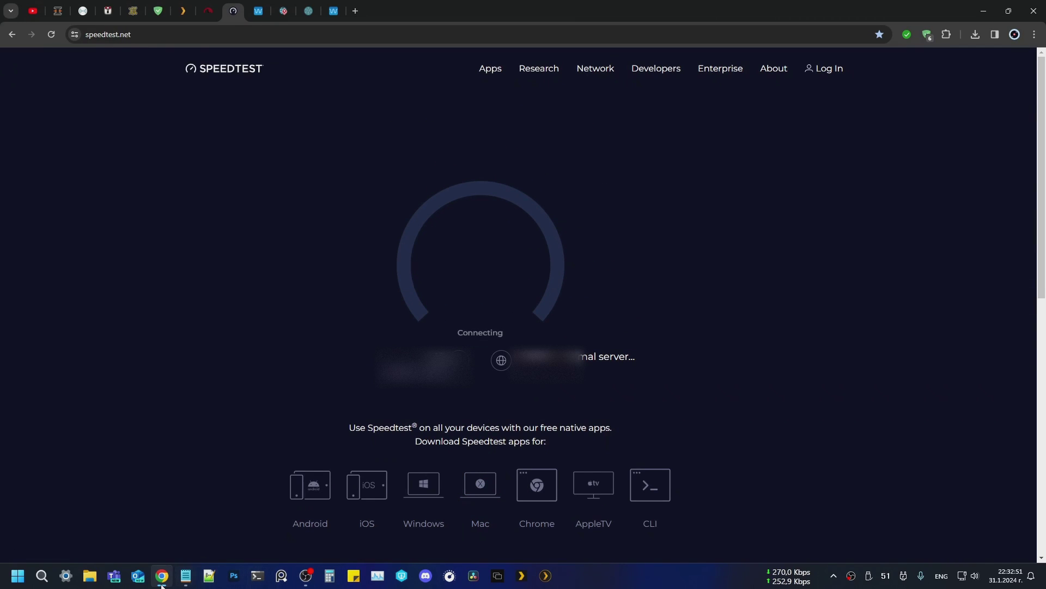
Bring the note window back, enlarge it slightly, and place it beside the running Speedtest gauge
click(187, 578)
drag(548, 183, 692, 158)
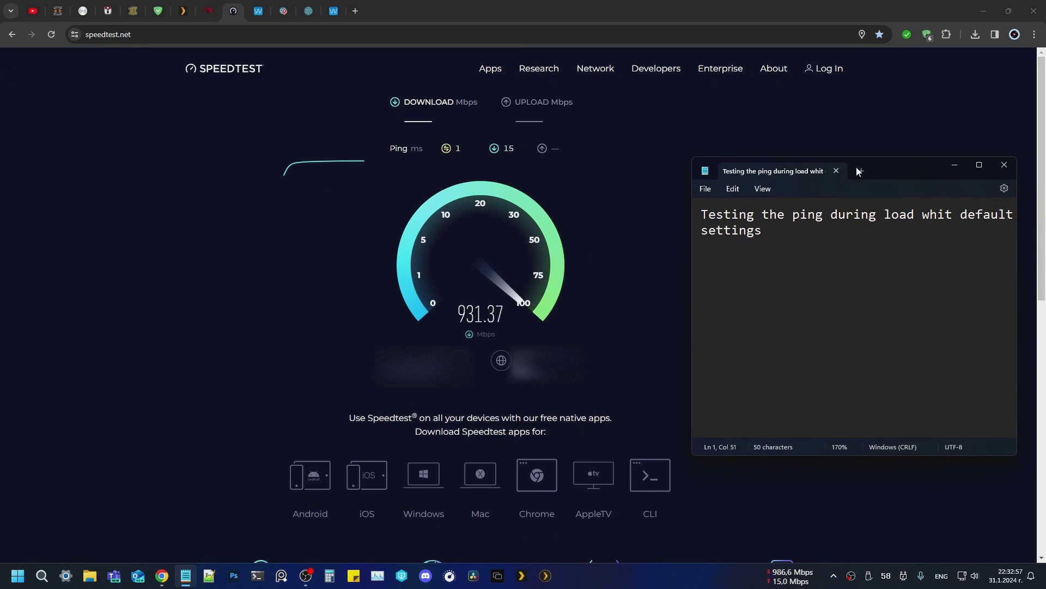
drag(886, 175, 829, 178)
drag(636, 458, 622, 471)
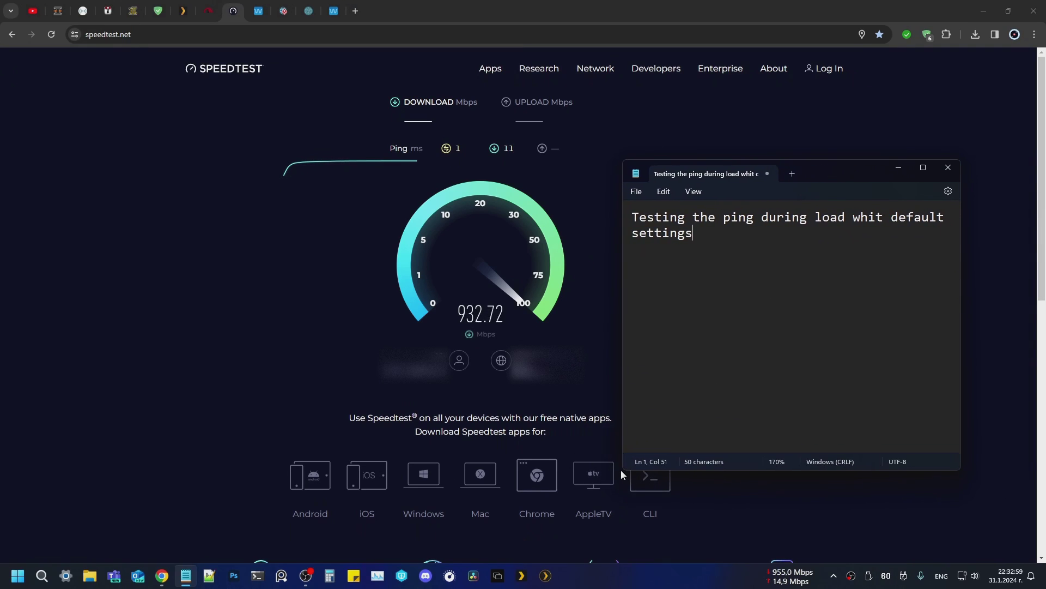
drag(855, 168, 880, 172)
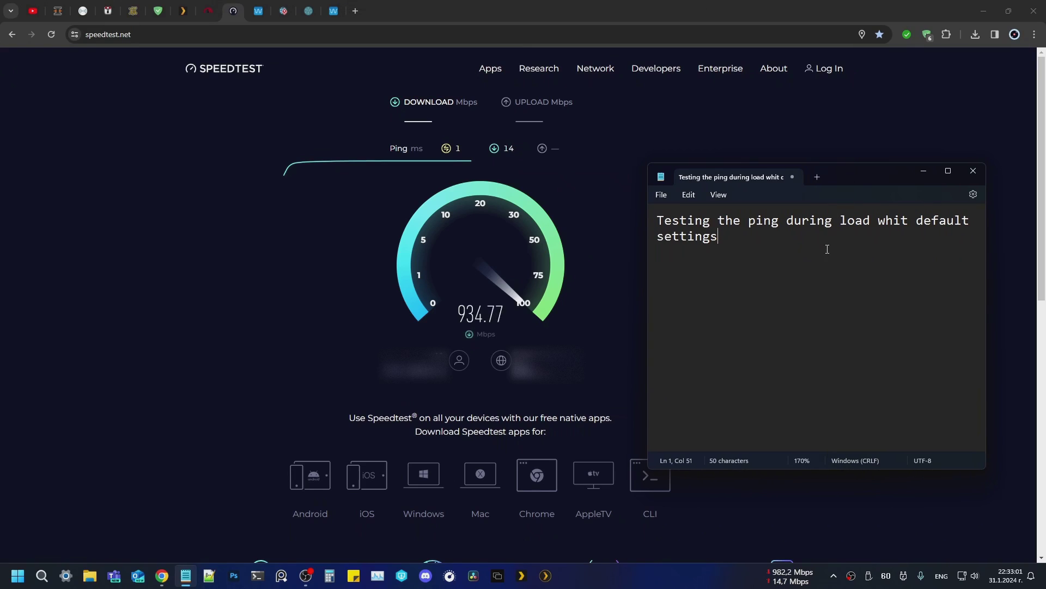
Replace the note's text with "My max internet speed in 1000mbsp up and 600 down"
key(ctrl+a)
text(M)
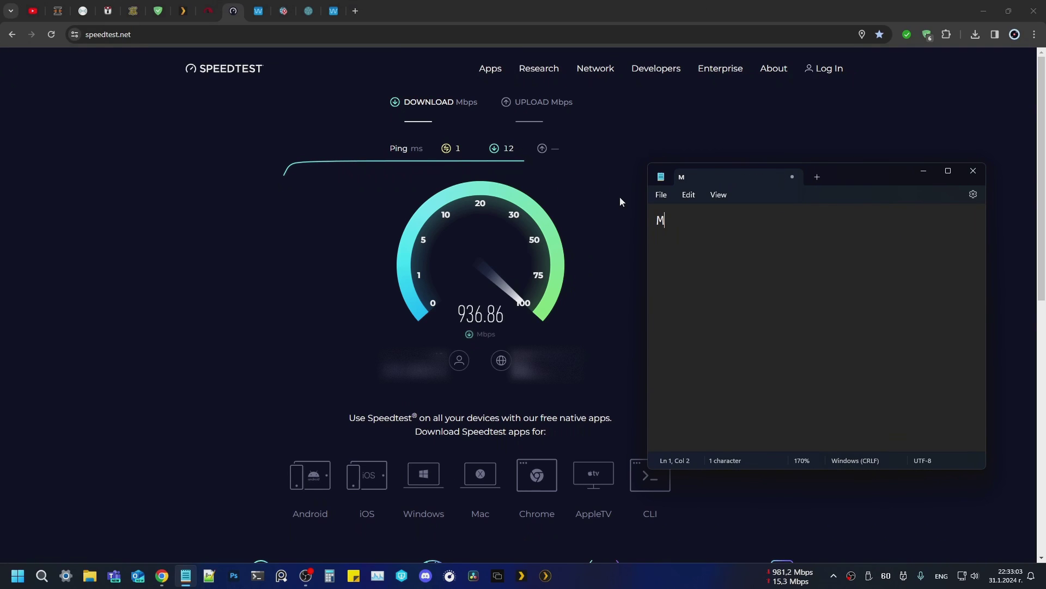
text(y max )
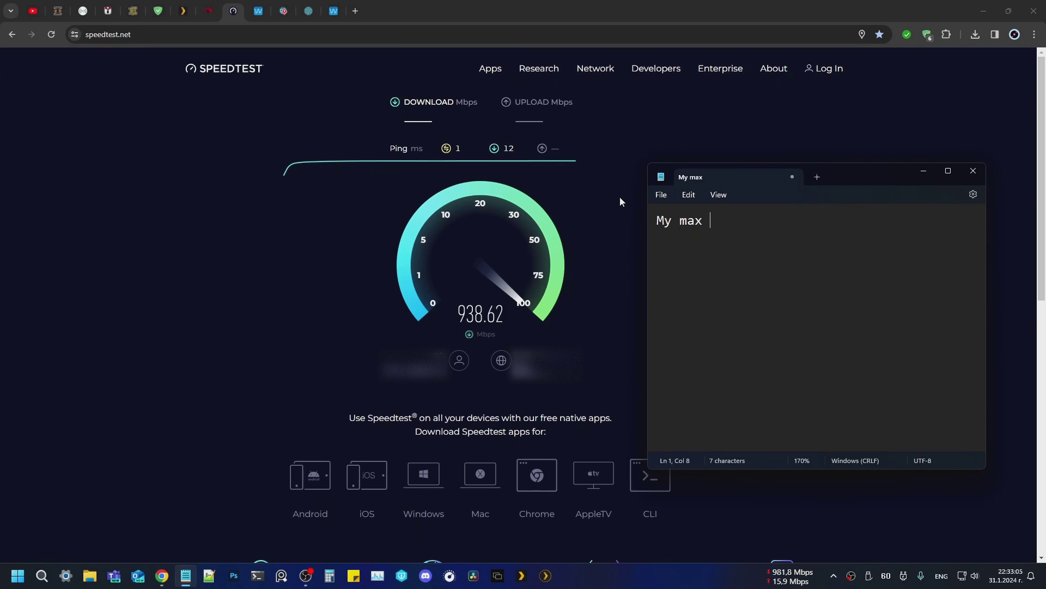
text(internet sp)
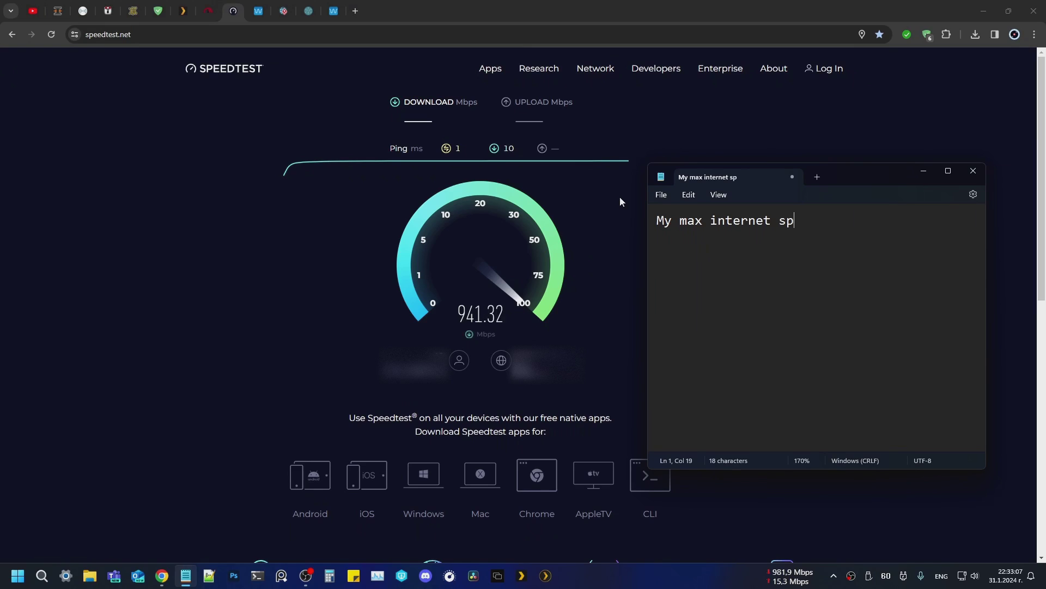
text(eed in)
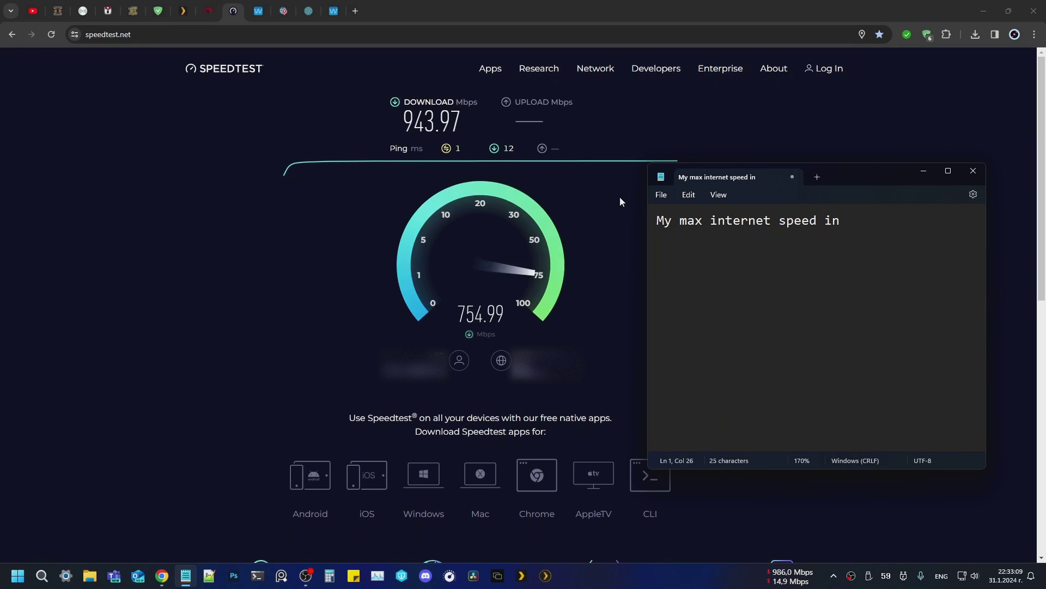
text( 1000)
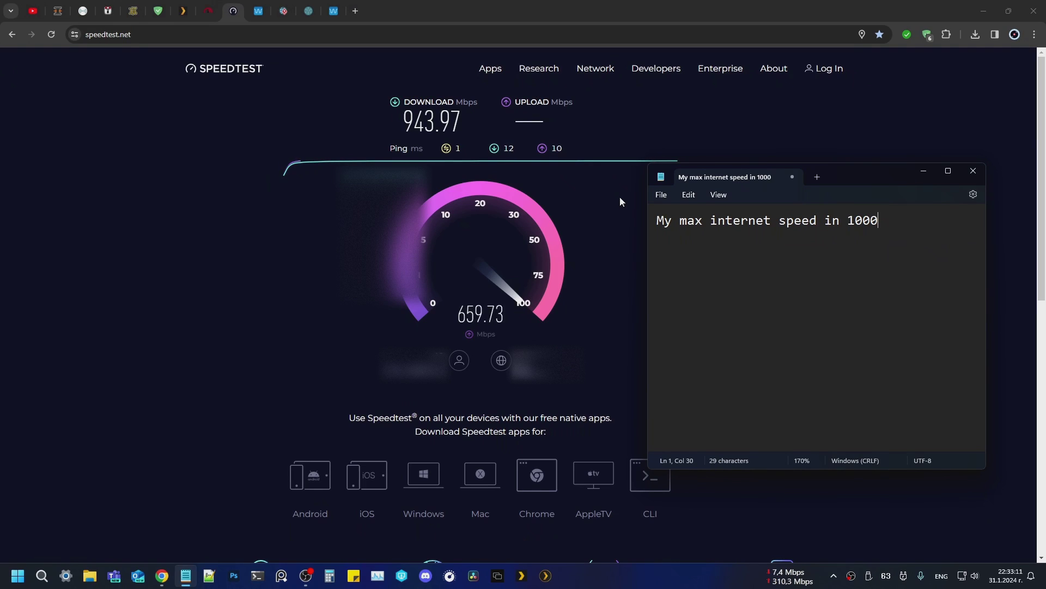
text(mbsp)
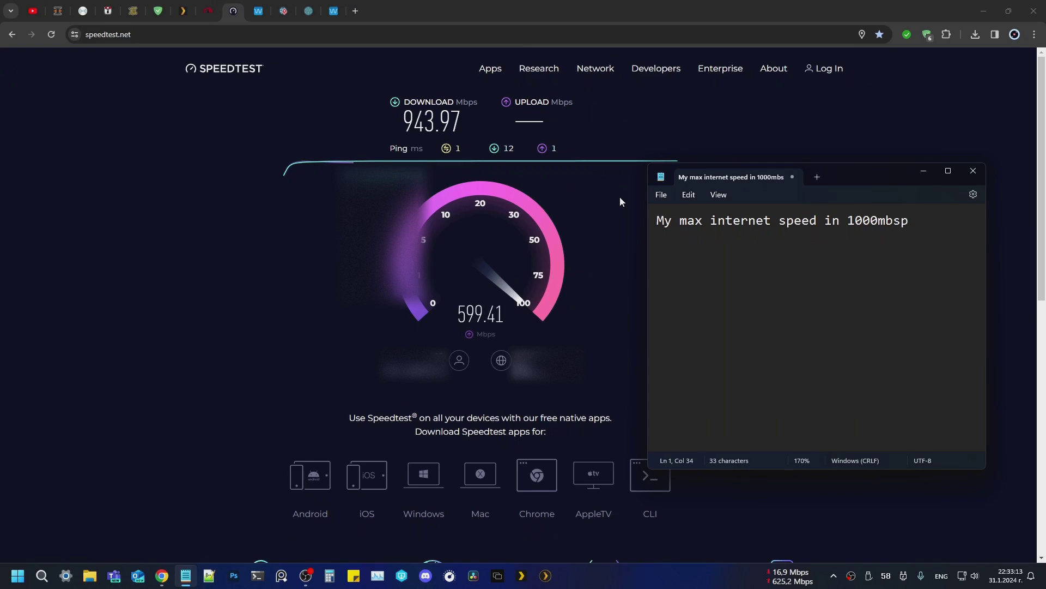
text( up and 600)
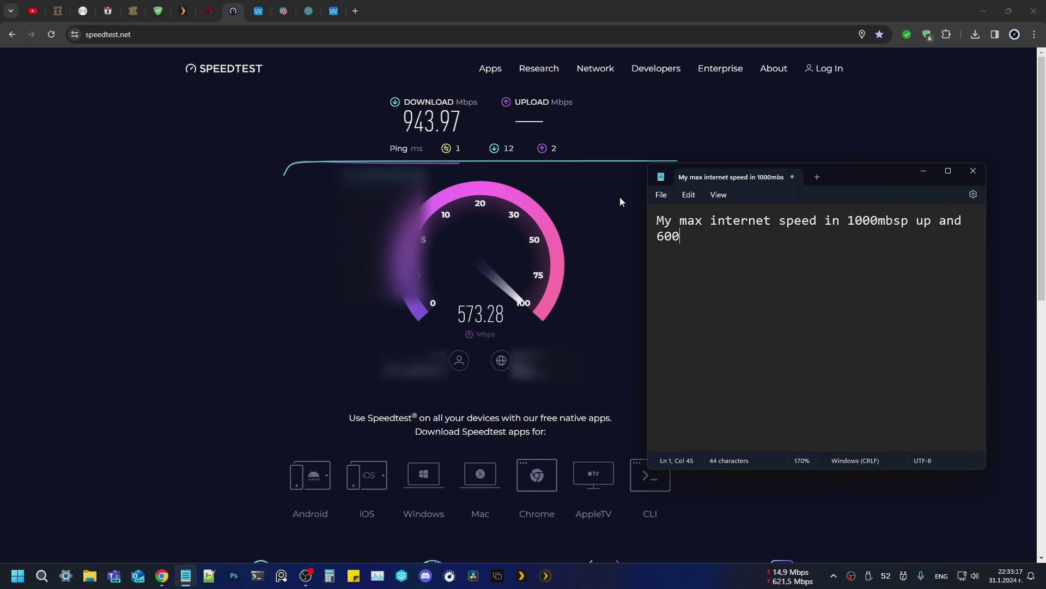
text( down)
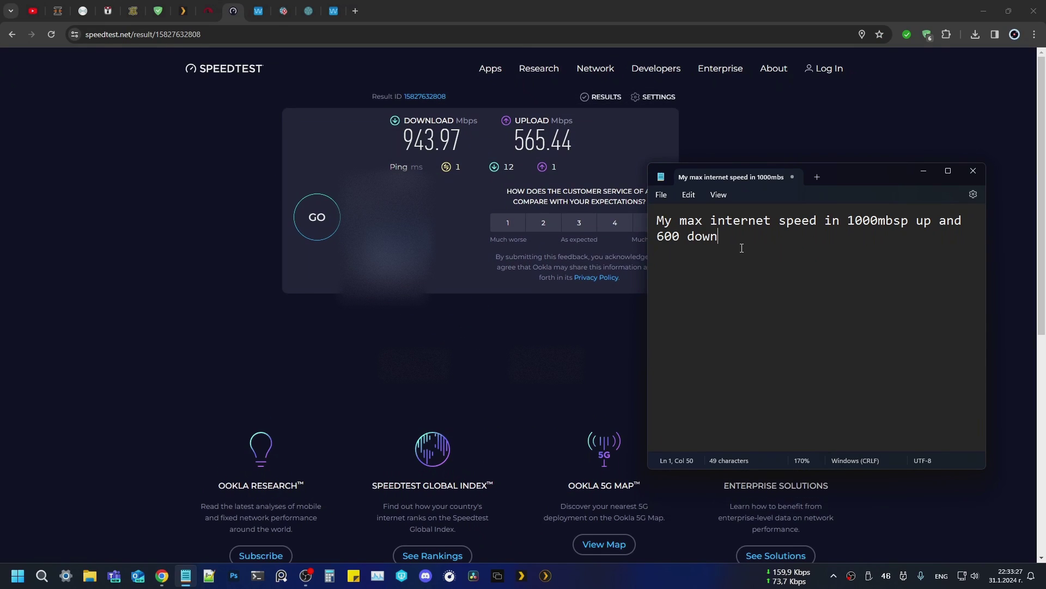
Highlight the download and upload ping values in the Speedtest result and check the OPNsense dashboard
drag(463, 169, 554, 175)
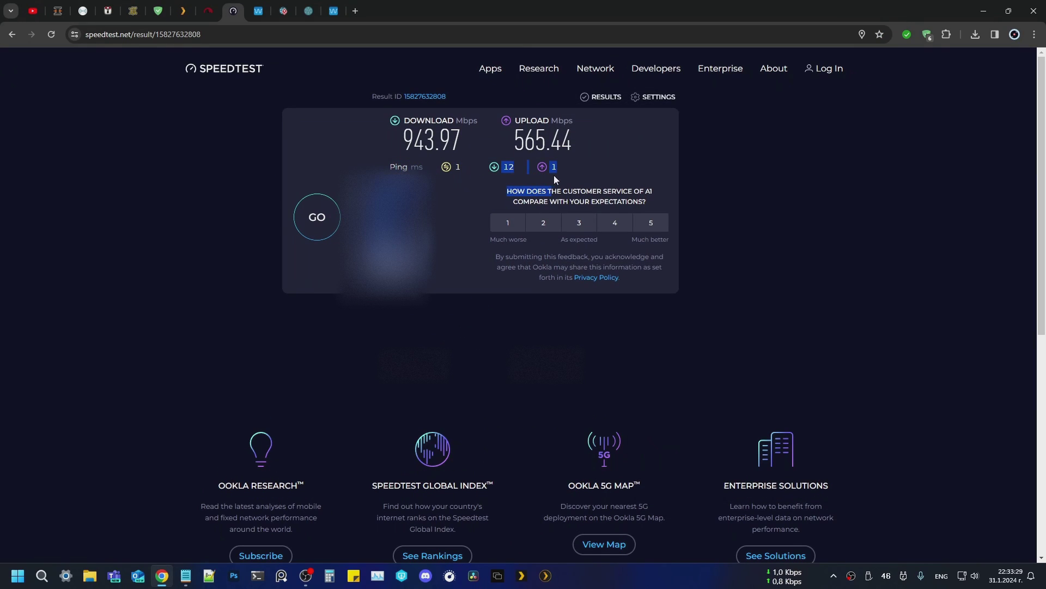
click(540, 544)
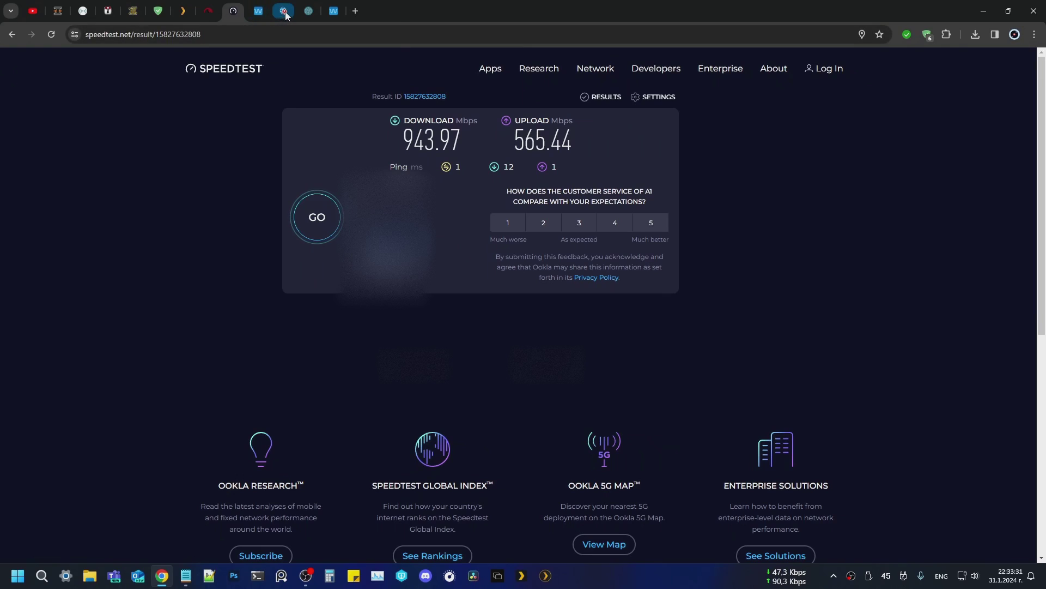
click(57, 11)
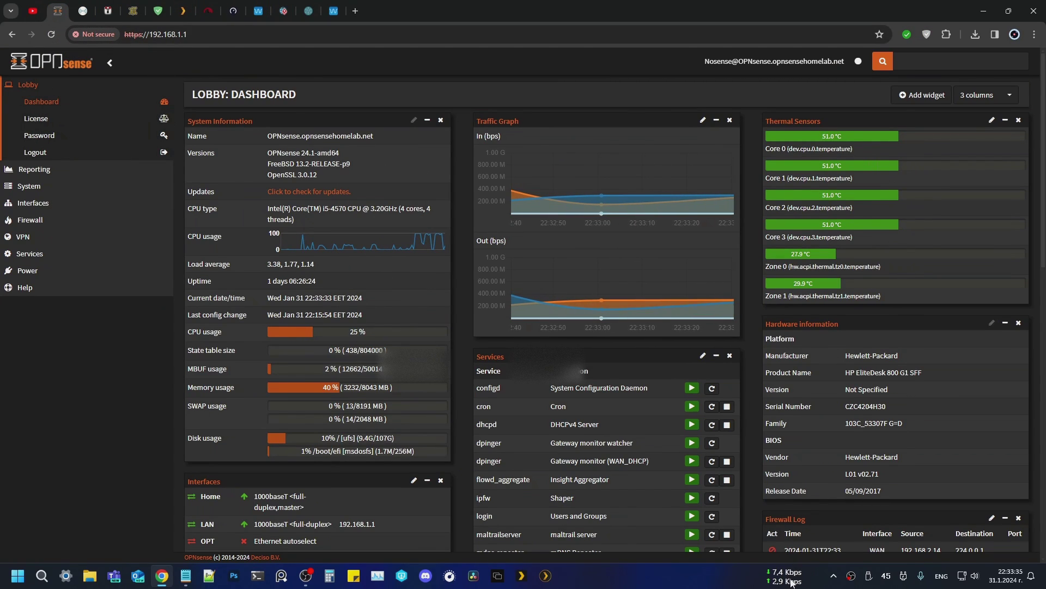
click(812, 582)
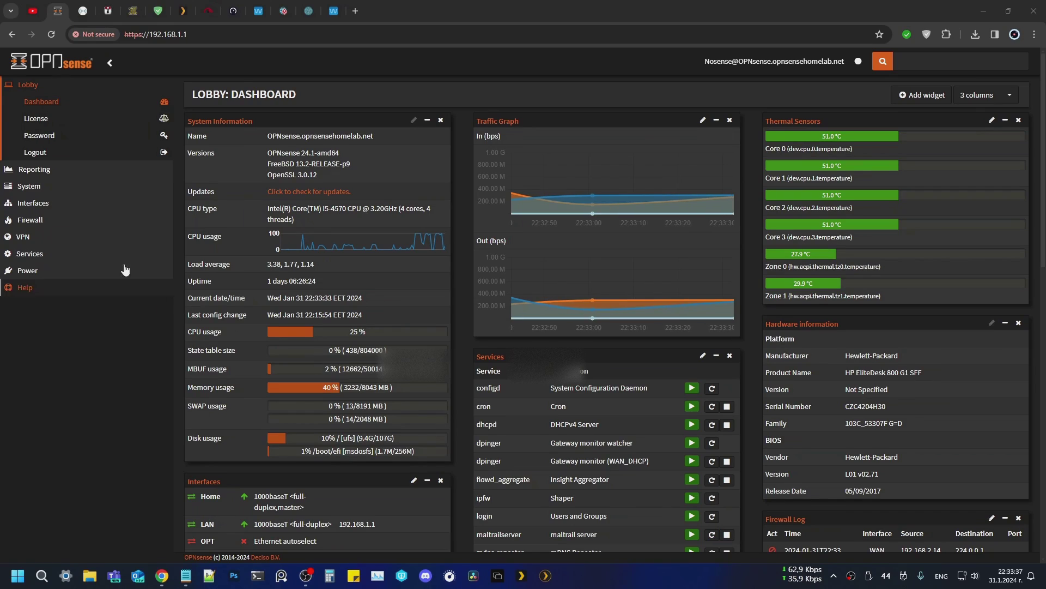
Rerun the Waveform bufferbloat test from its results page and abort it during the download phase
click(331, 17)
scroll(678, 368, down, 3)
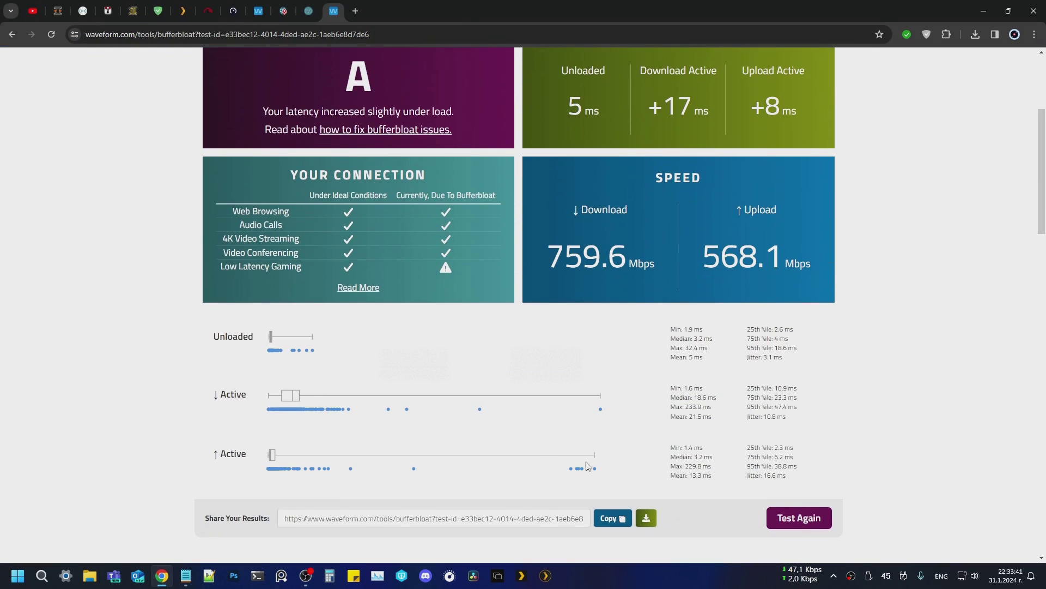
click(801, 517)
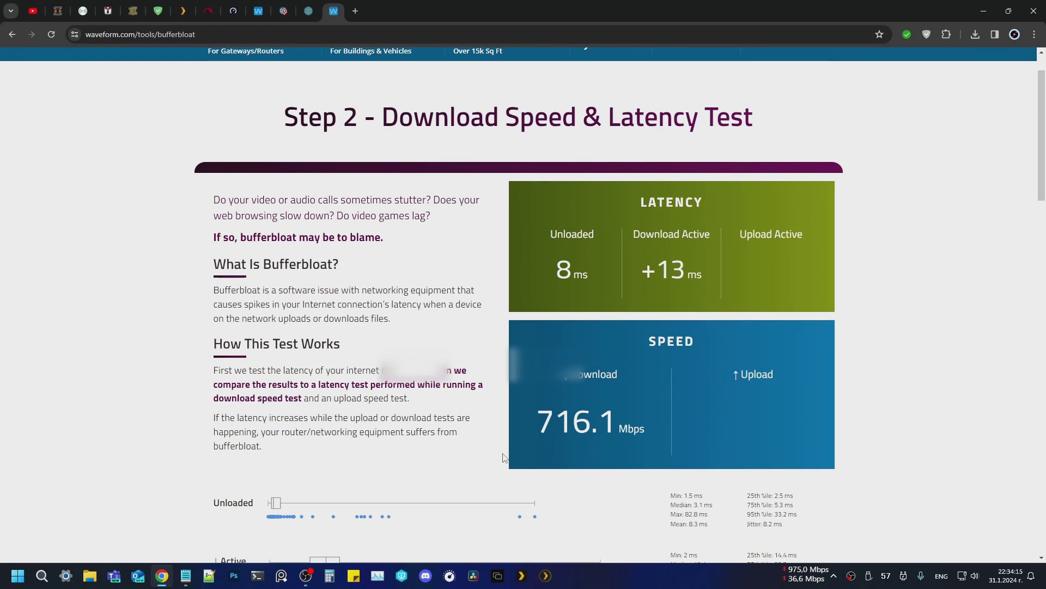
click(55, 35)
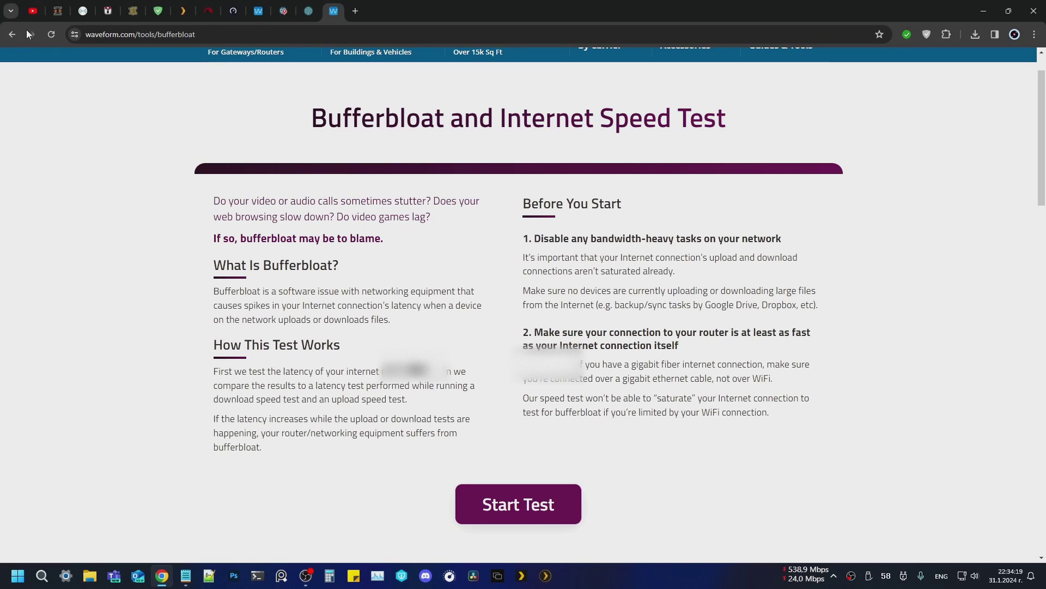
Return to the OPNsense interface and open the pipes list of the firewall's traffic shaper
click(59, 16)
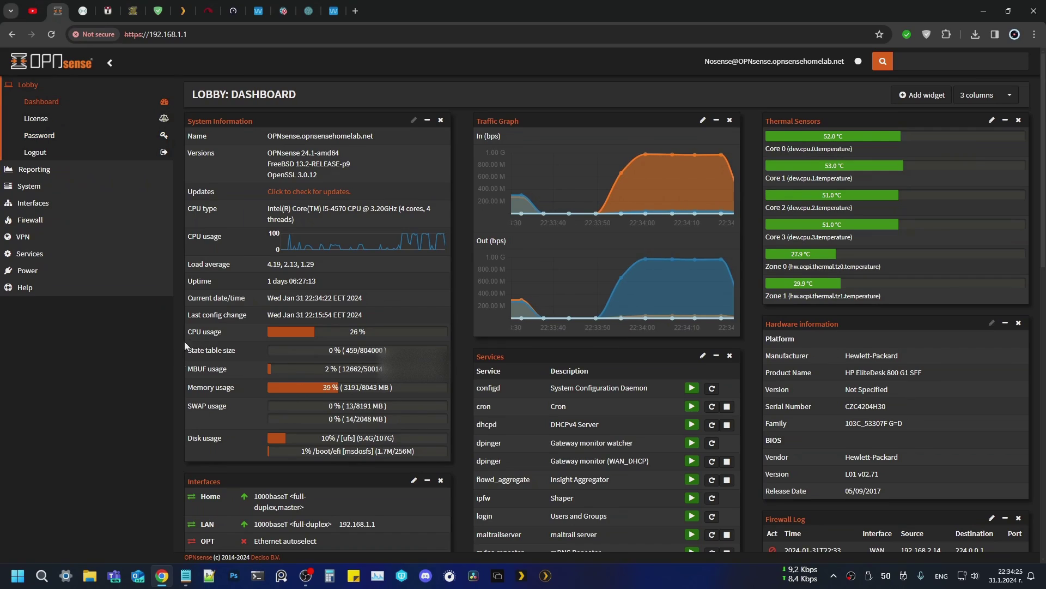
click(30, 219)
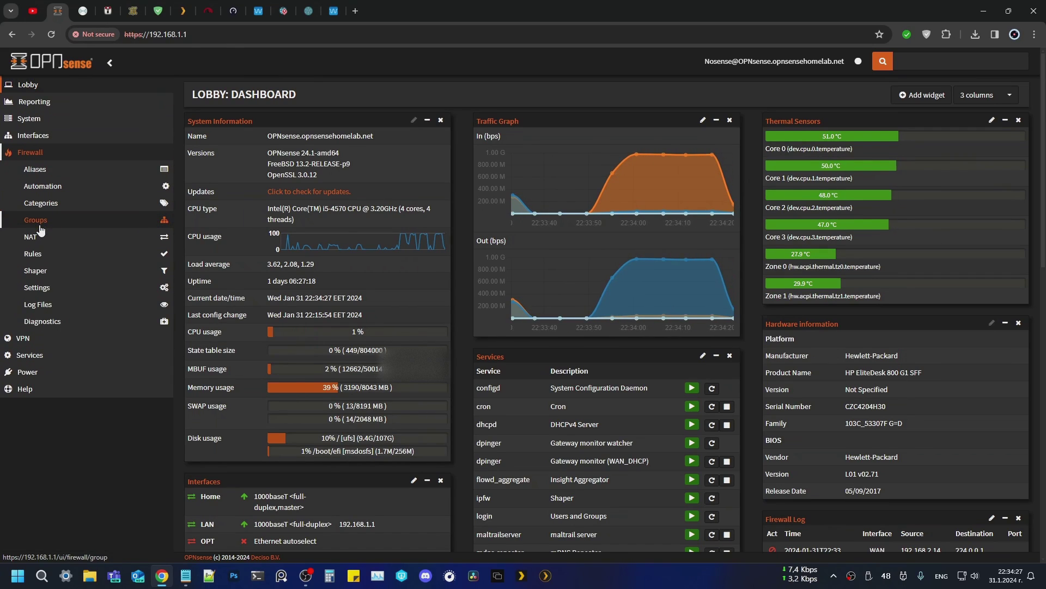
click(38, 271)
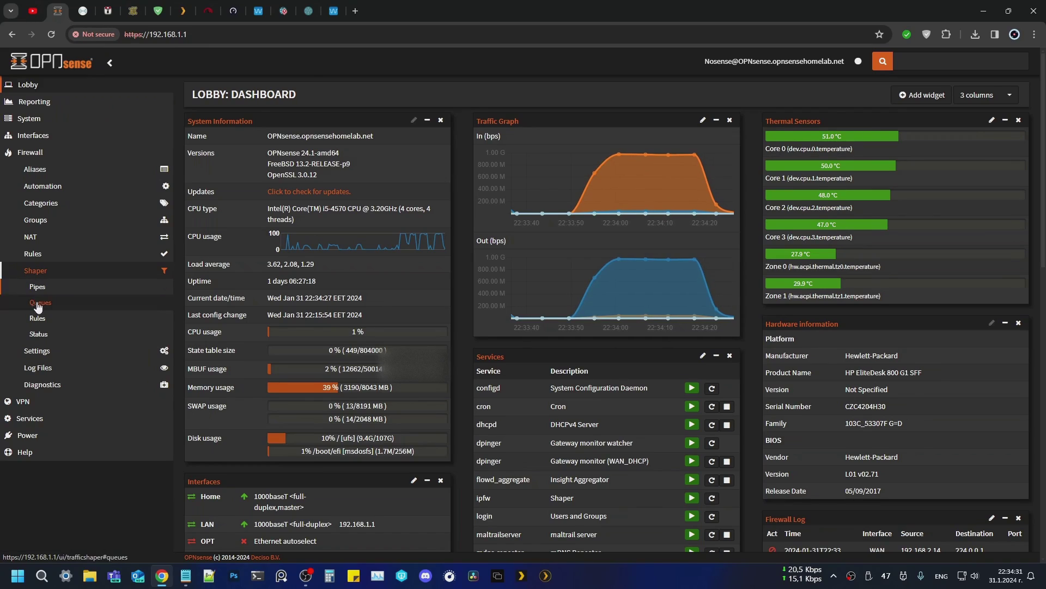
click(39, 286)
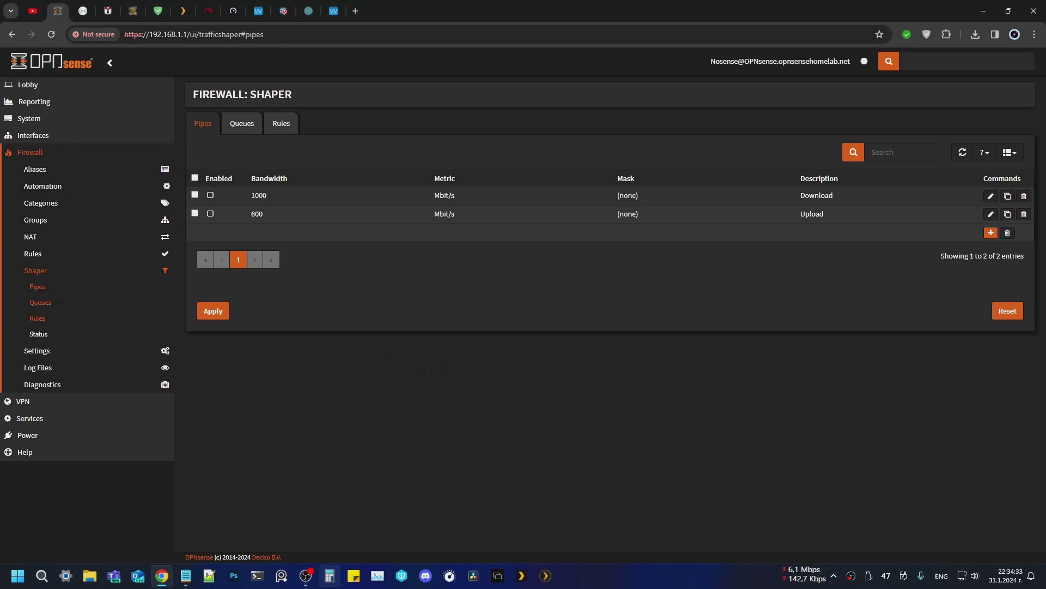
Bring up the note over the shaper page and replace its text with "Adding QOS to your network will imporve the latency"
click(186, 575)
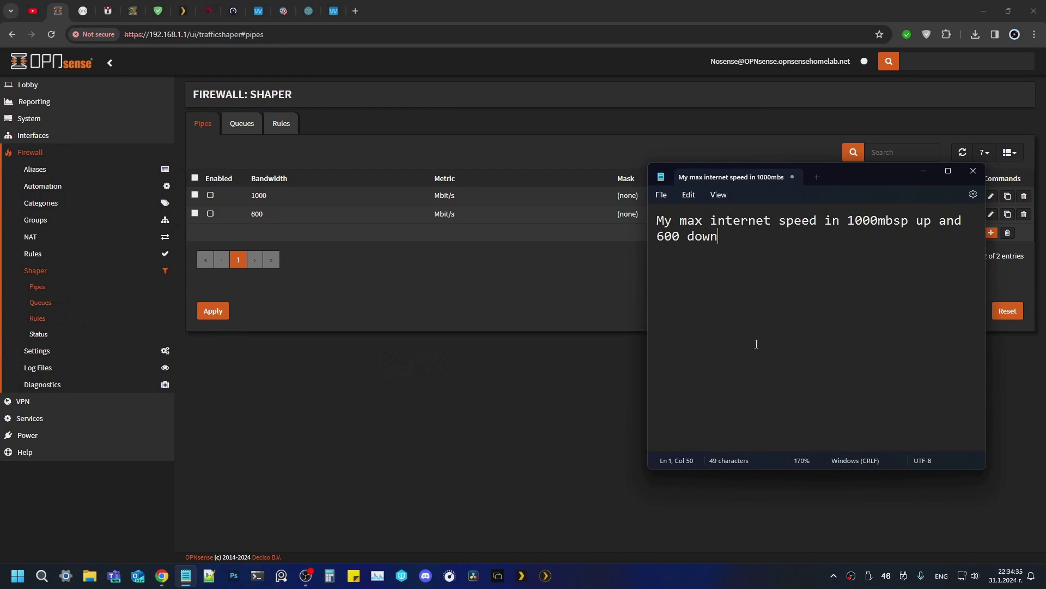
key(ctrl+a)
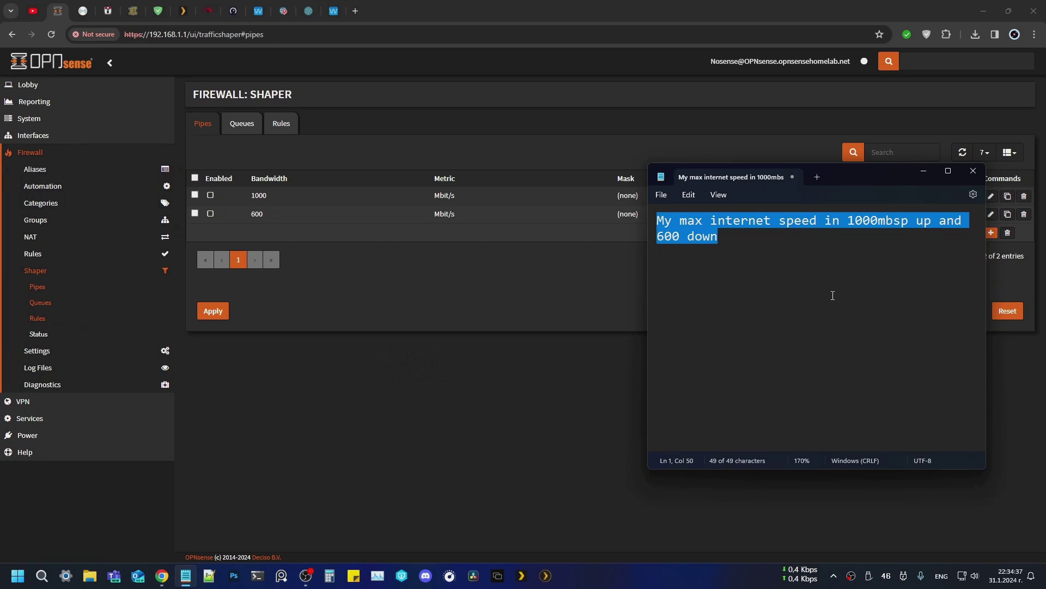
text(Adding)
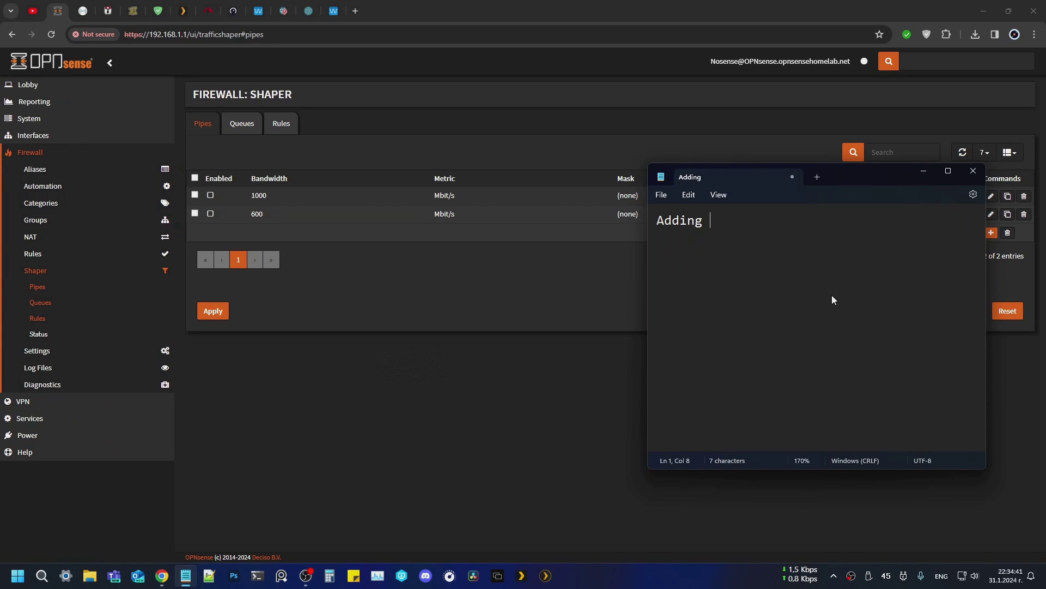
text(QOS to yo)
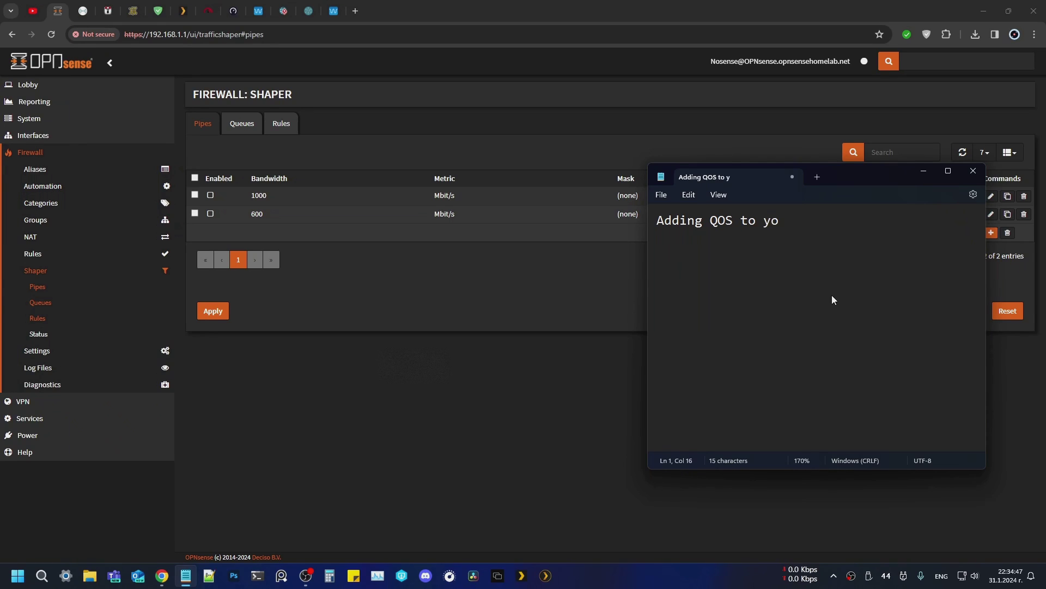
text(ur netwo)
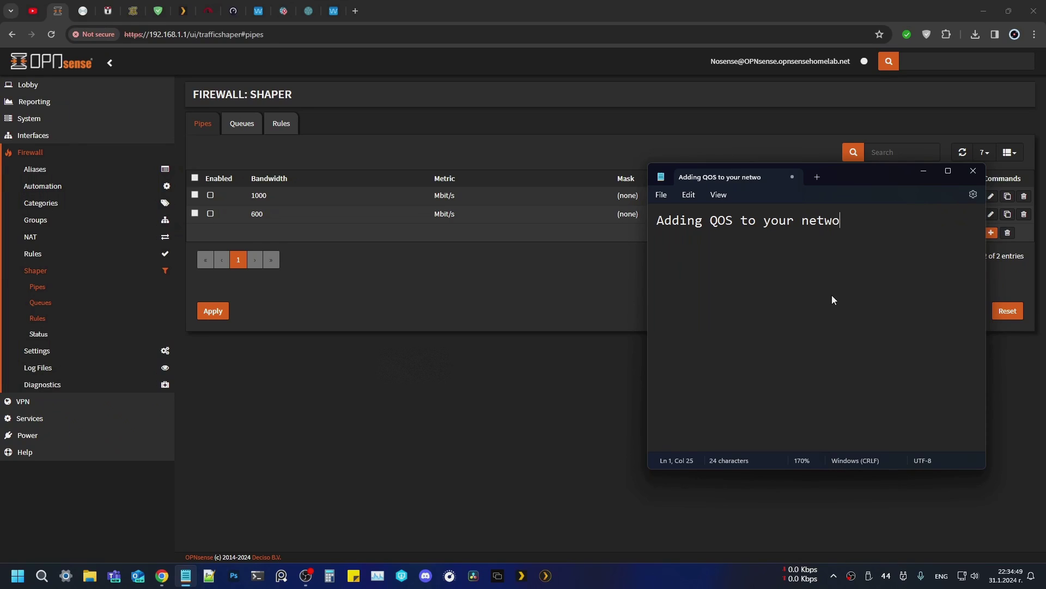
text(rk will)
key(BackSpace)
key(BackSpace)
text(ll )
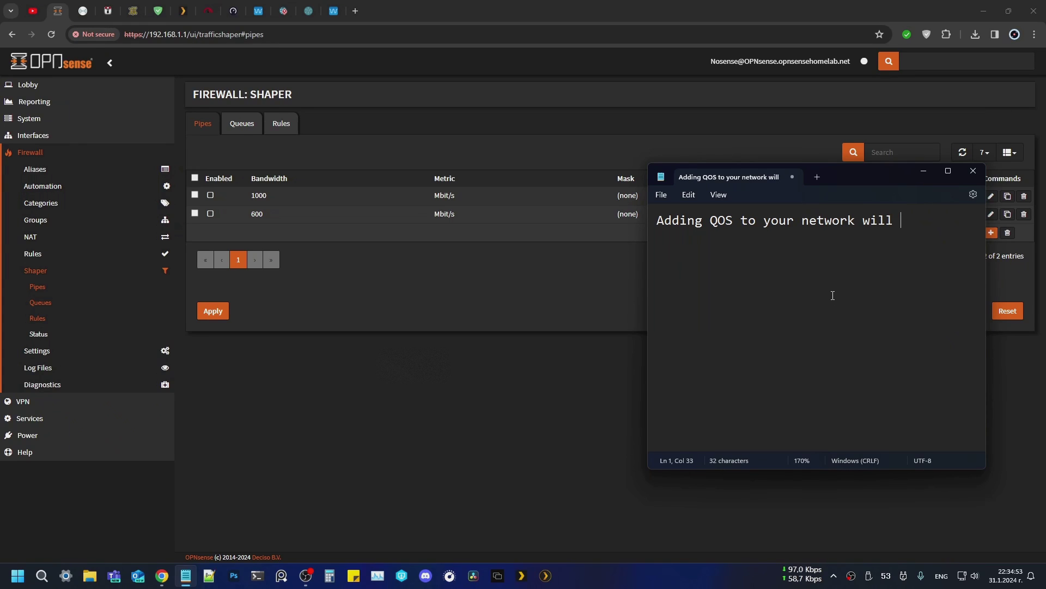
text(imporve)
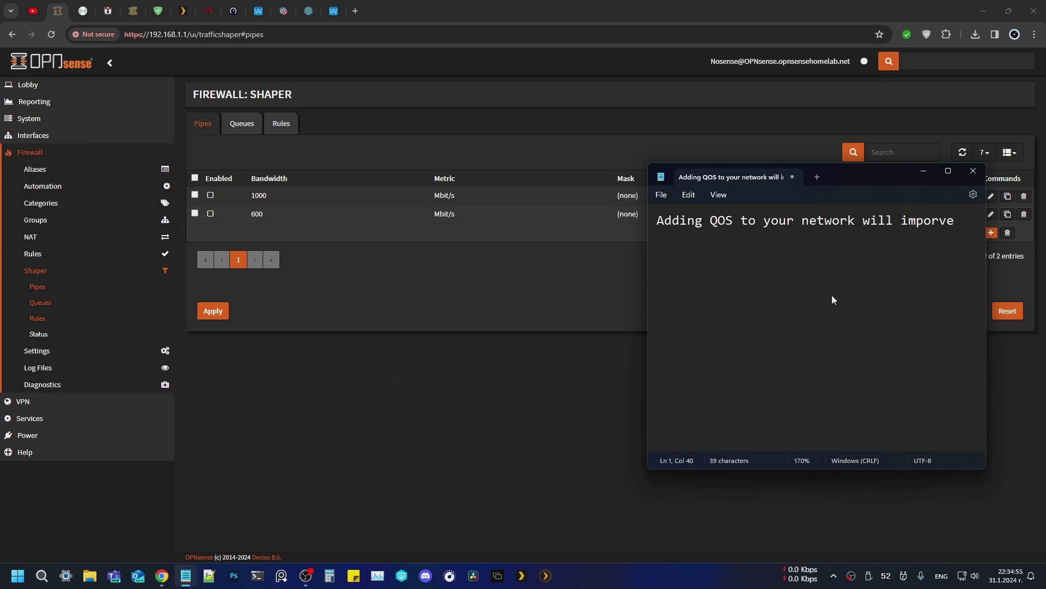
text( the latency)
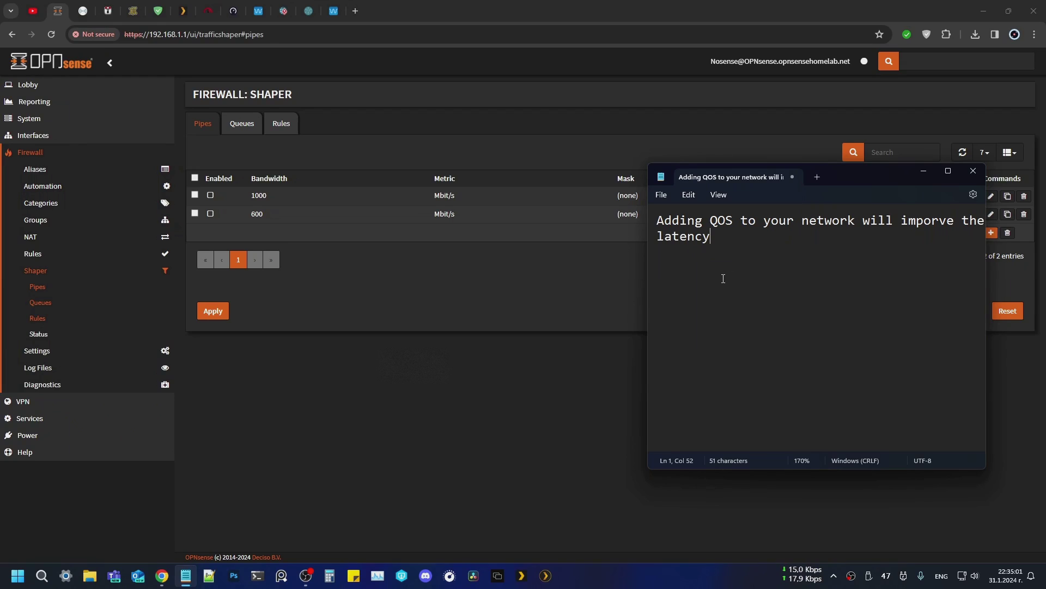
Open the Download pipe for editing and turn on advanced mode to show all of its settings
click(369, 355)
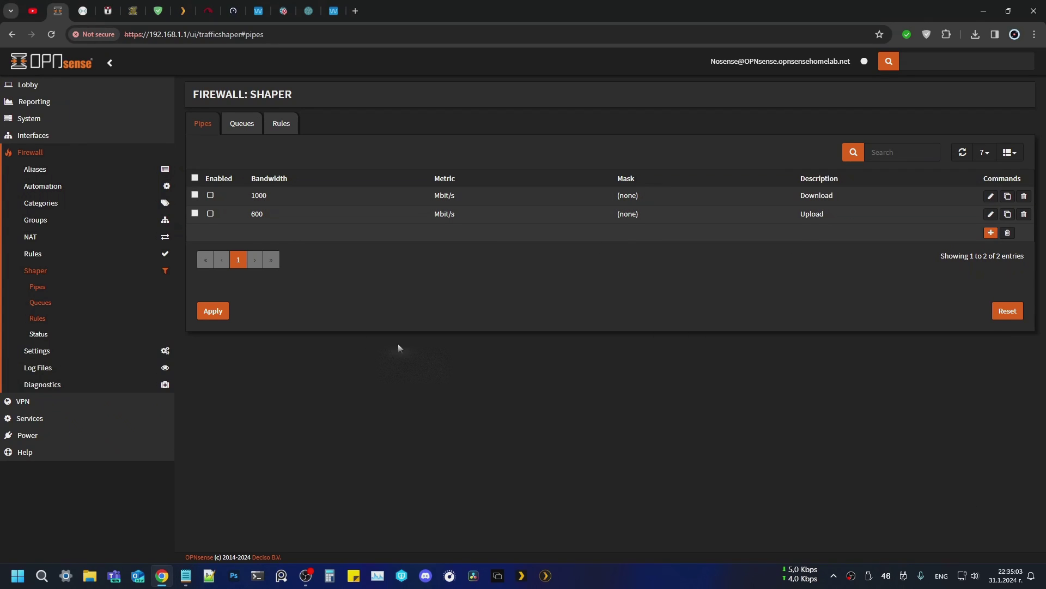
click(990, 196)
click(290, 122)
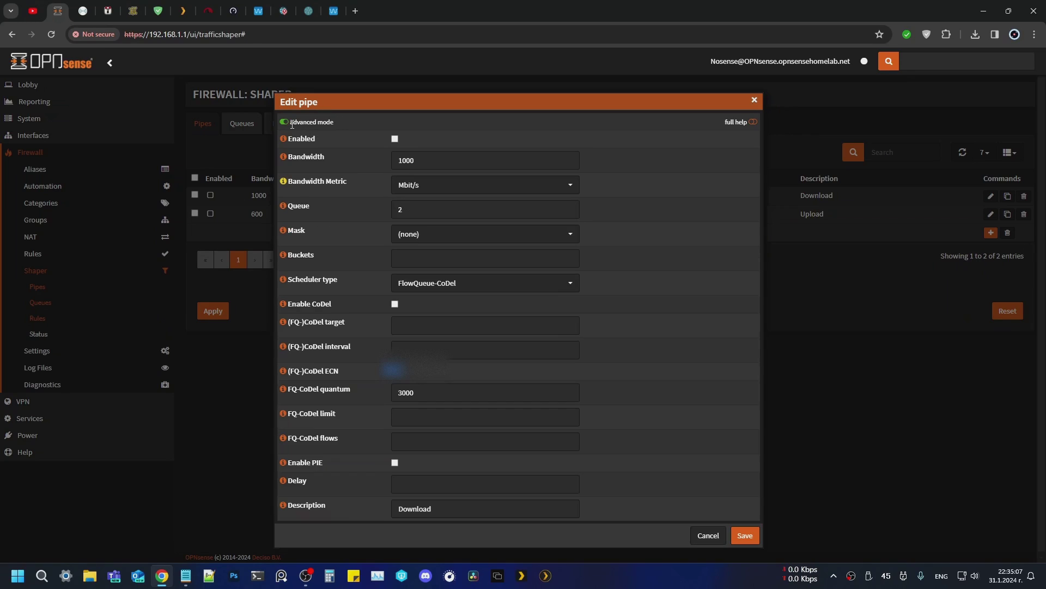
Set the Download pipe's bandwidth to 900 Mbit/s and the Upload pipe's bandwidth to 500 Mbit/s, saving each pipe
click(433, 163)
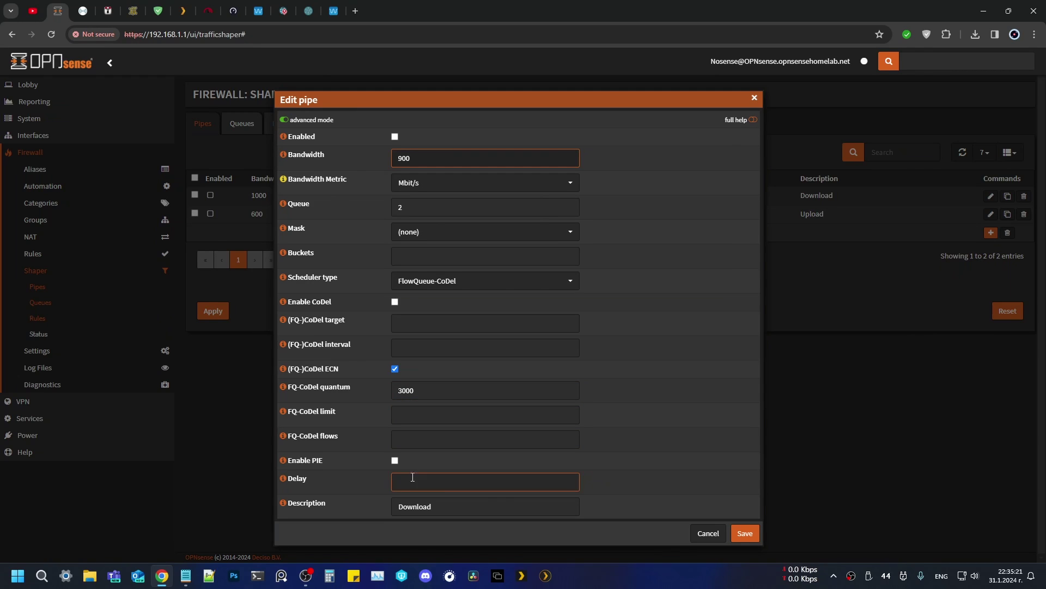
click(747, 534)
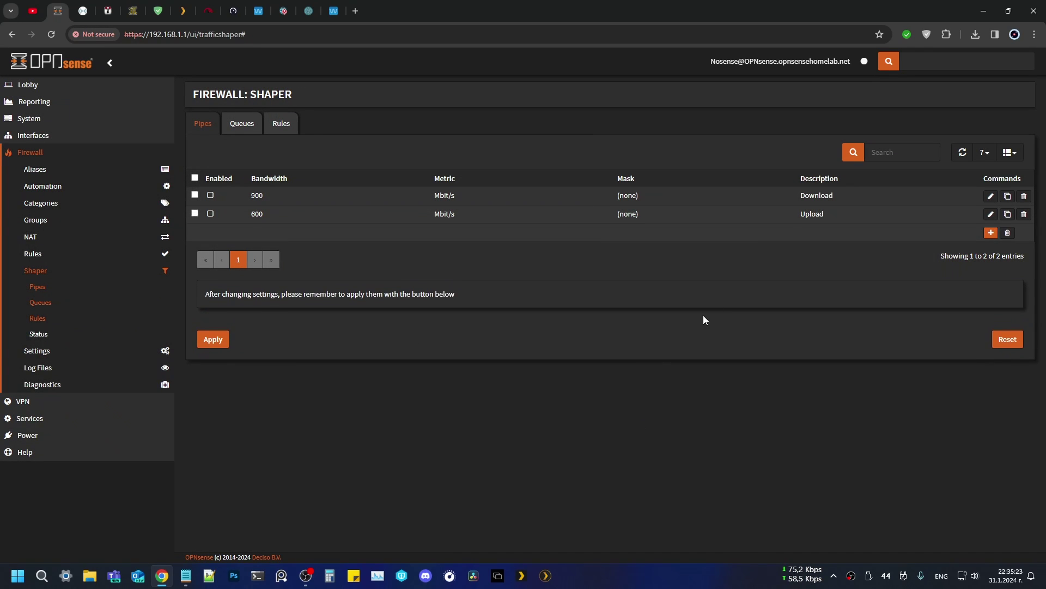
click(987, 215)
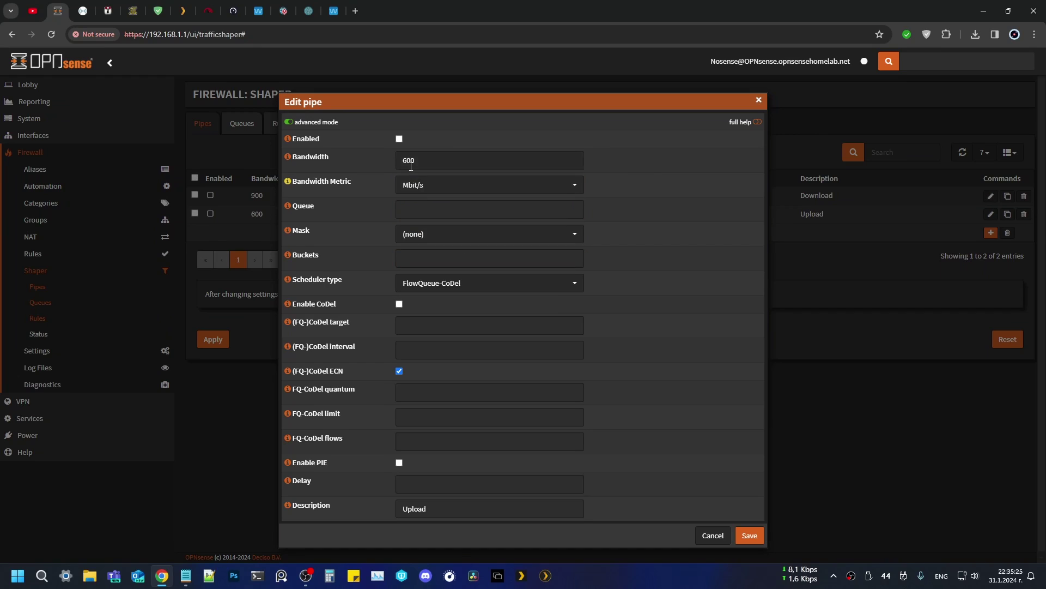
click(389, 162)
text(5)
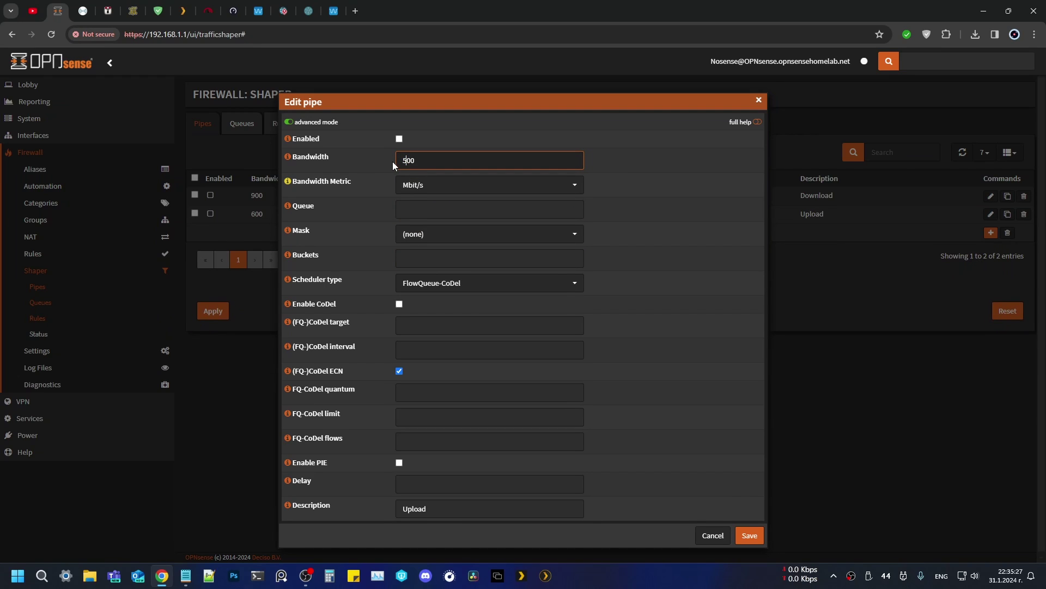
click(749, 533)
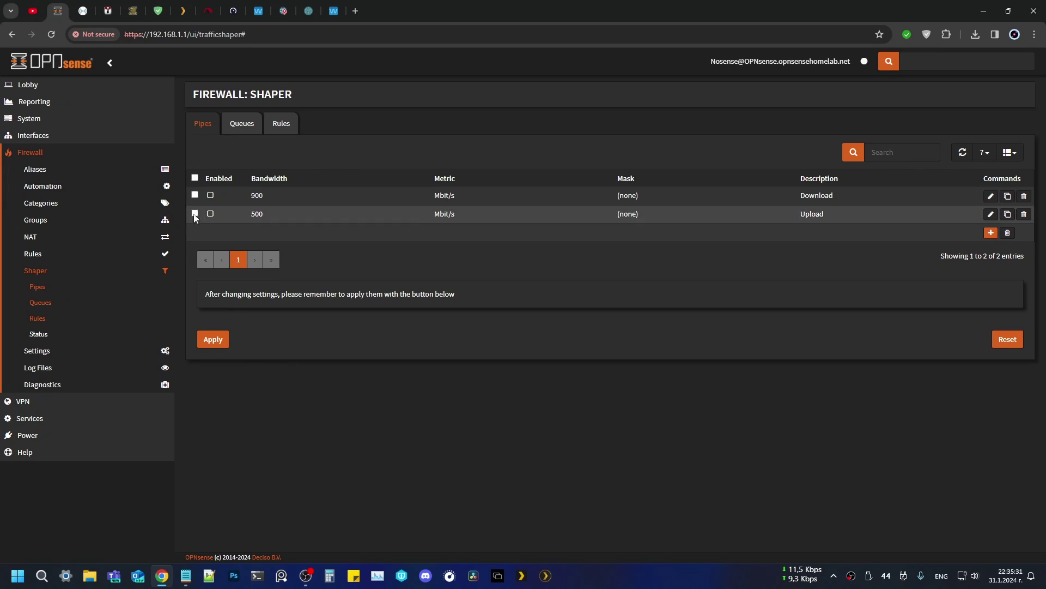
Enable both the Download and Upload pipes and apply the shaper changes
click(211, 195)
click(210, 214)
click(218, 341)
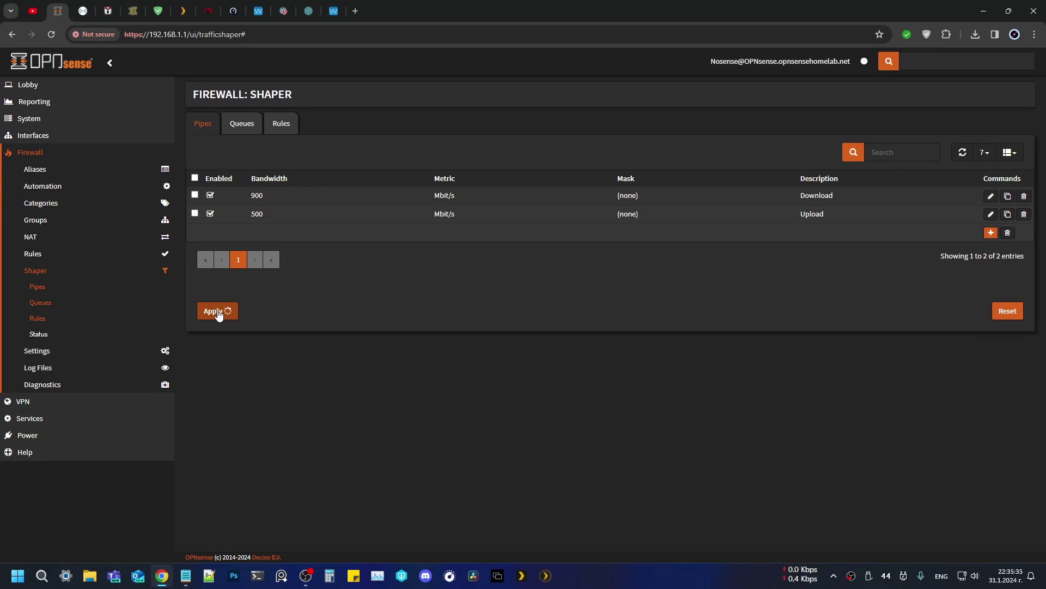
Open the shaper's Download Queue for editing, enable it and save it with its other settings as they are
click(242, 125)
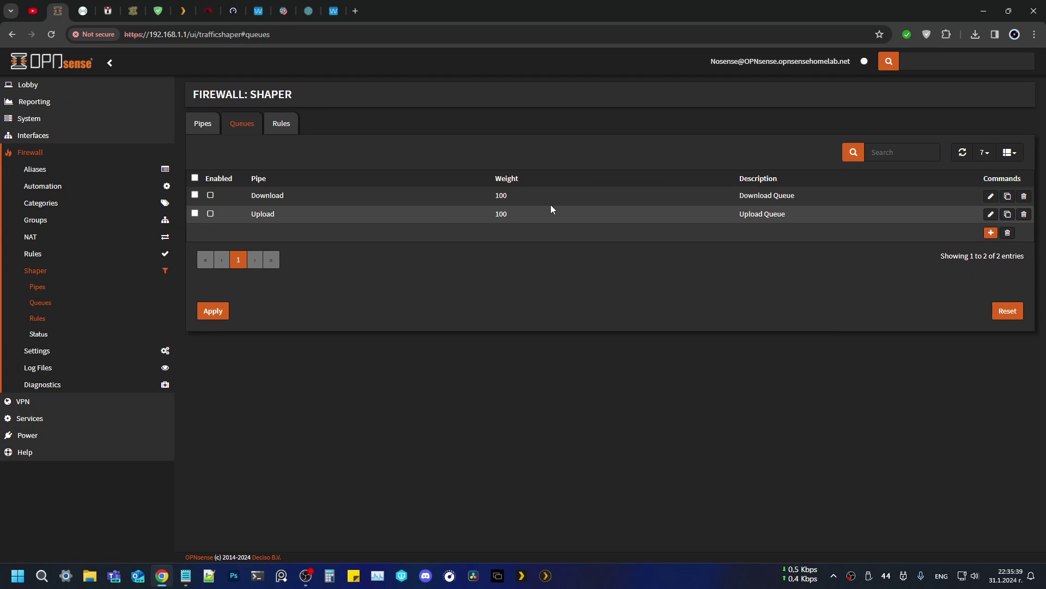
click(991, 197)
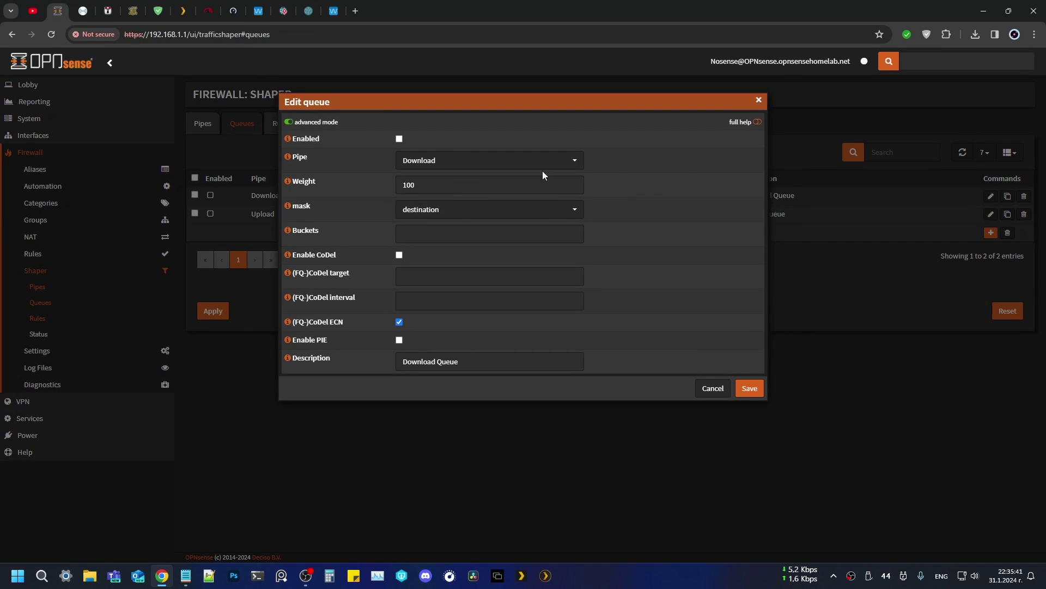
click(399, 139)
right_click(416, 184)
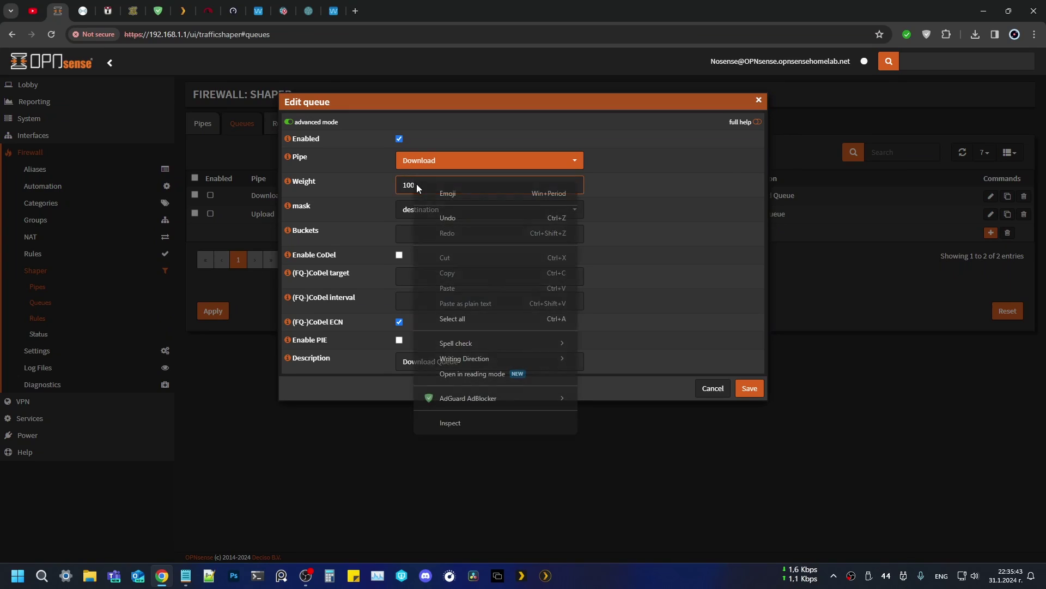
click(459, 133)
click(413, 233)
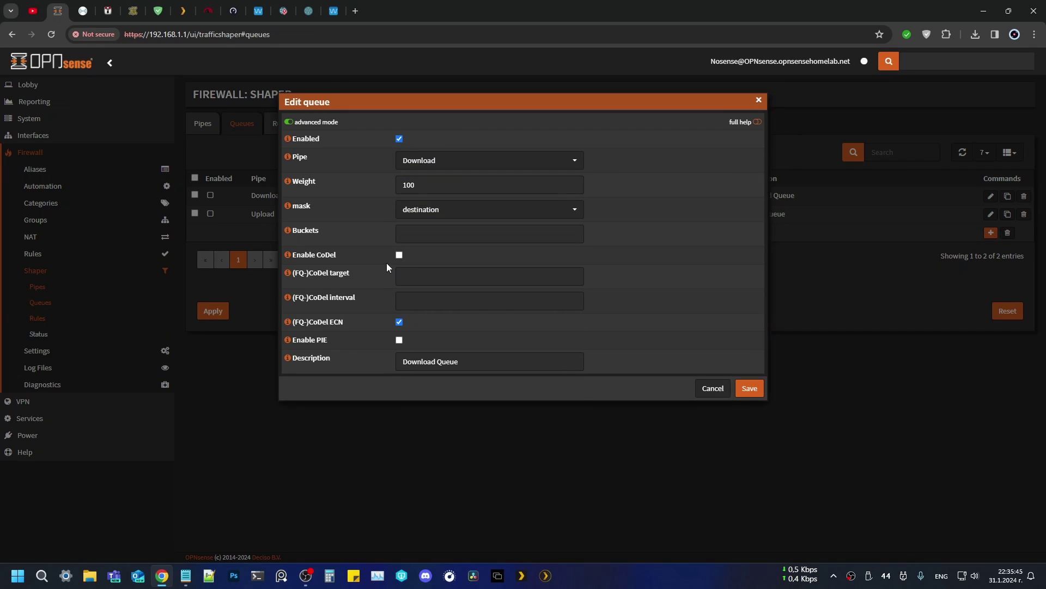
click(748, 388)
Enable the Upload Queue and apply the change, and save the queue again after checking its settings
click(210, 213)
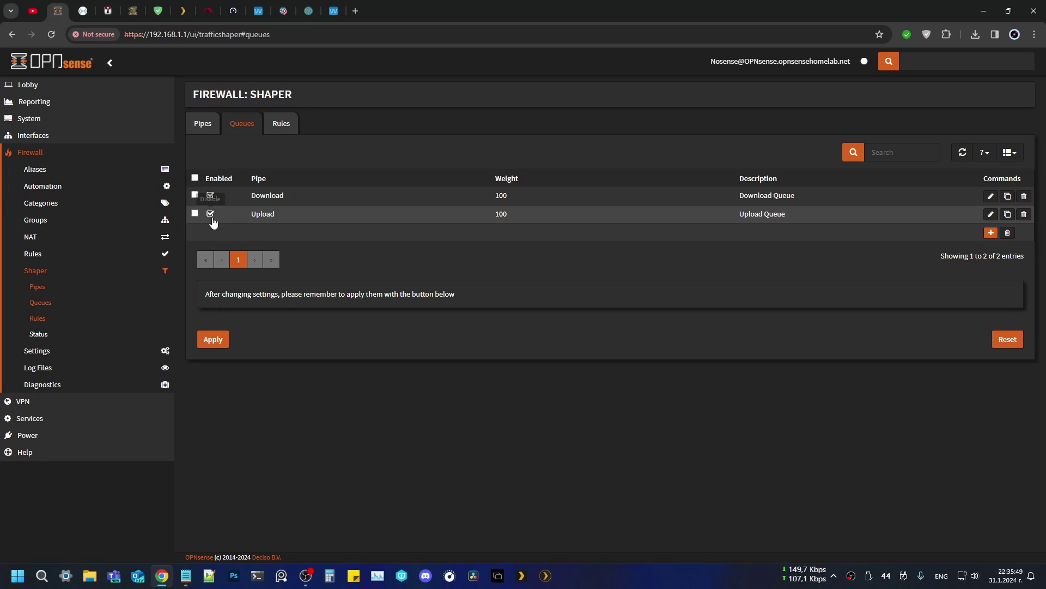
click(219, 340)
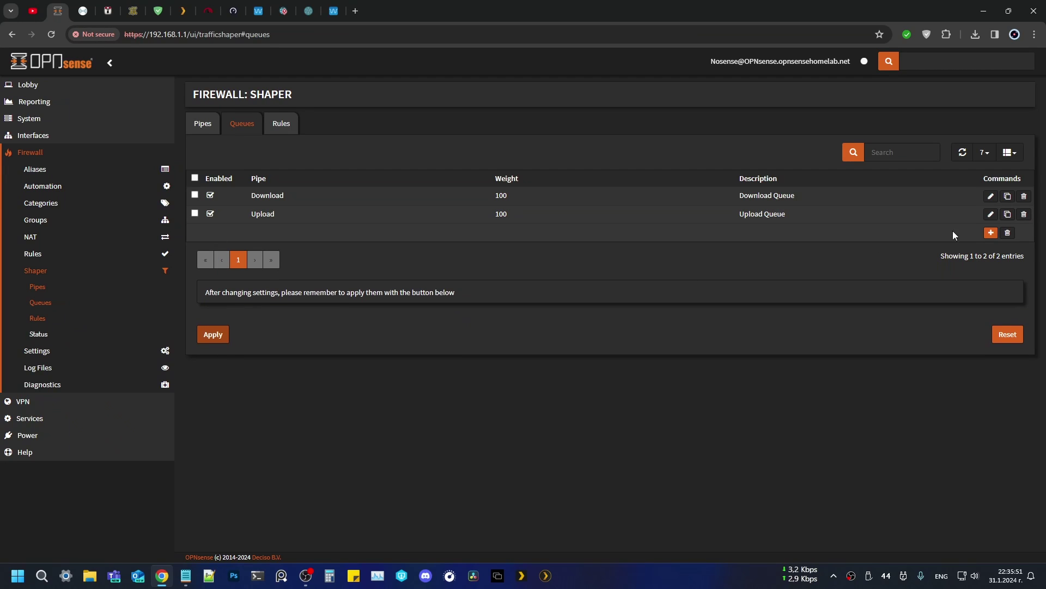
click(991, 214)
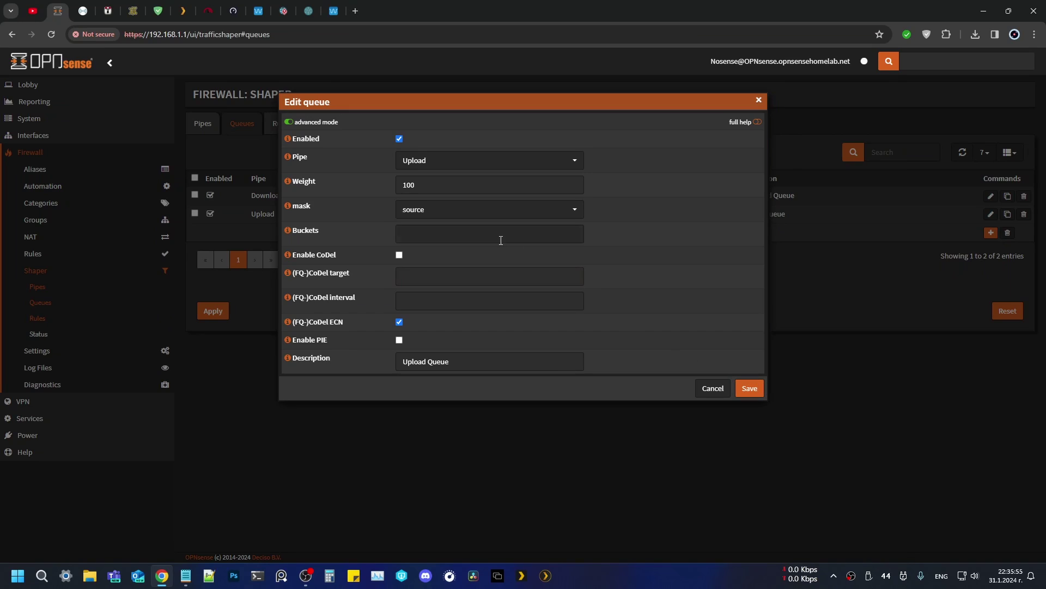
click(748, 388)
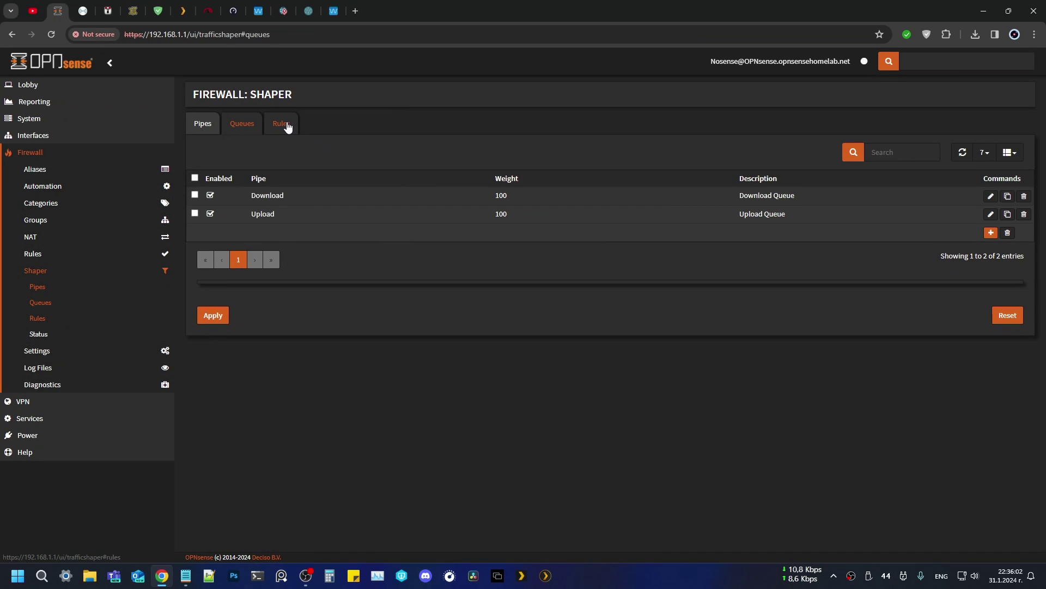
Open the shaper's Download Rule, check its direction and target queue, and save it as enabled
click(284, 126)
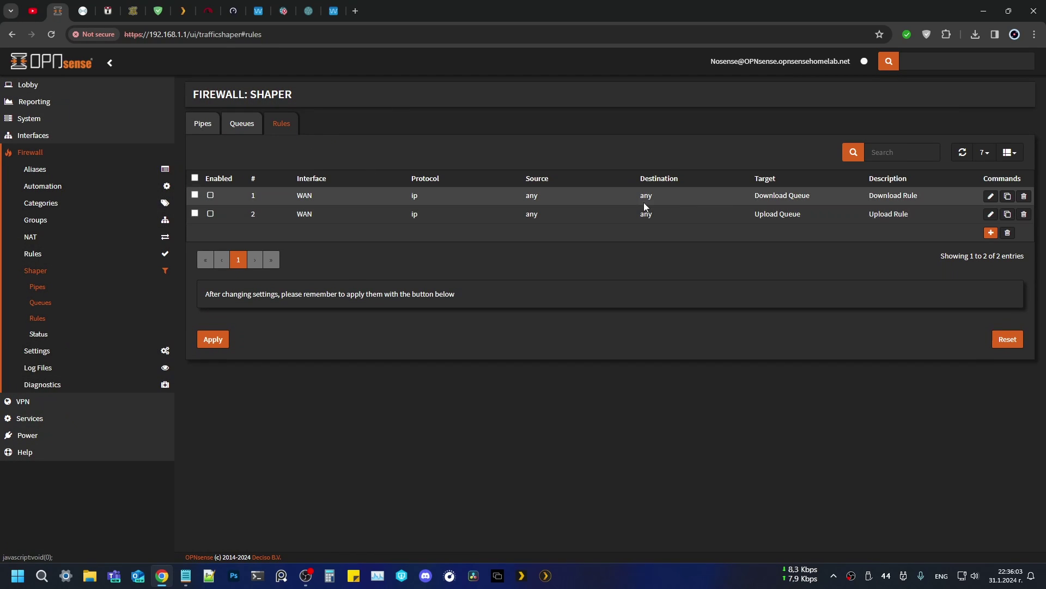
click(991, 195)
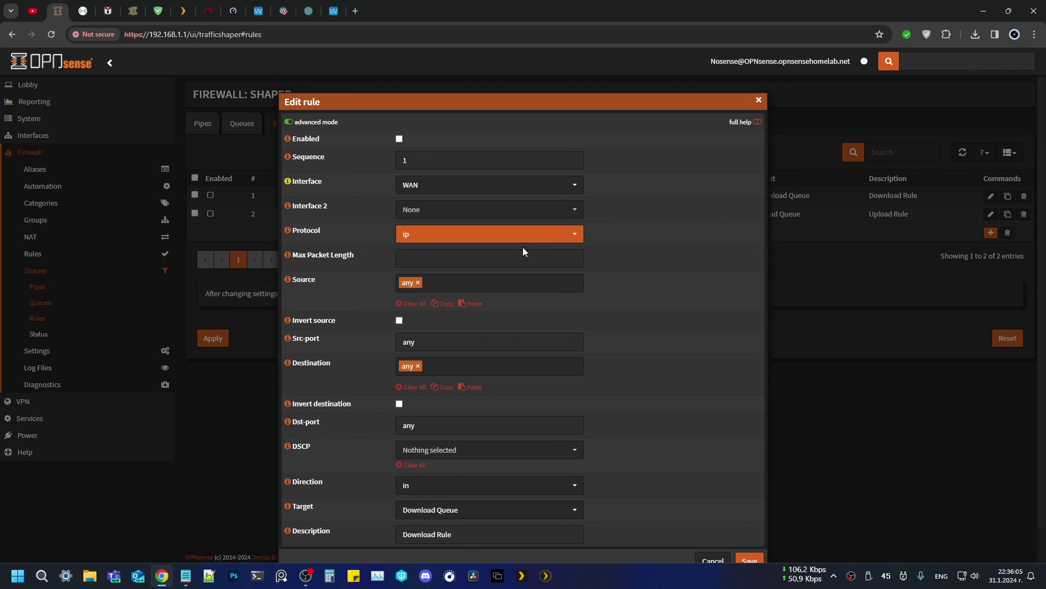
scroll(515, 262, down, 1)
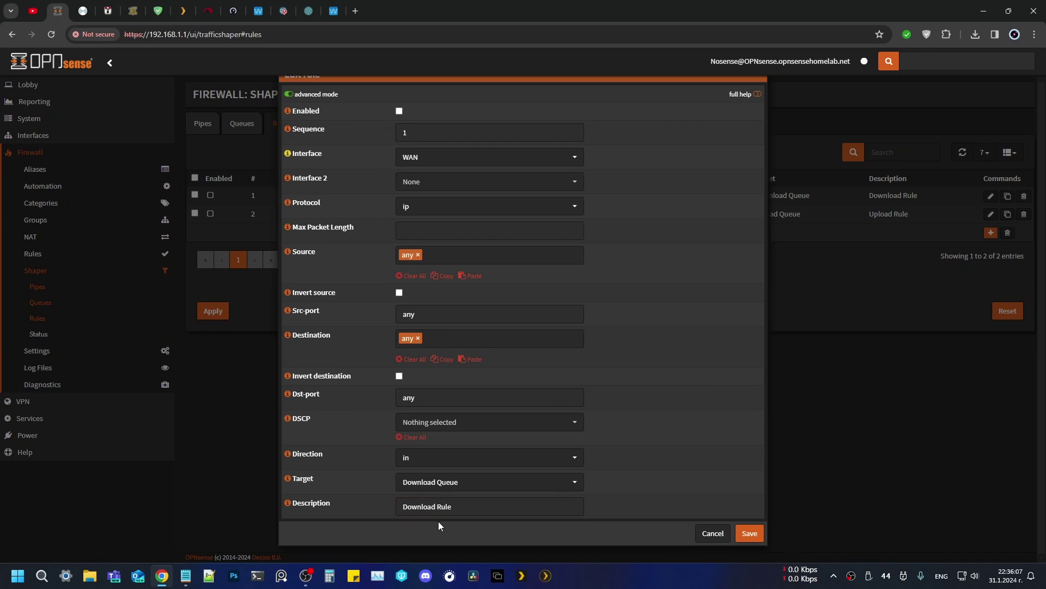
click(447, 498)
scroll(425, 215, up, 1)
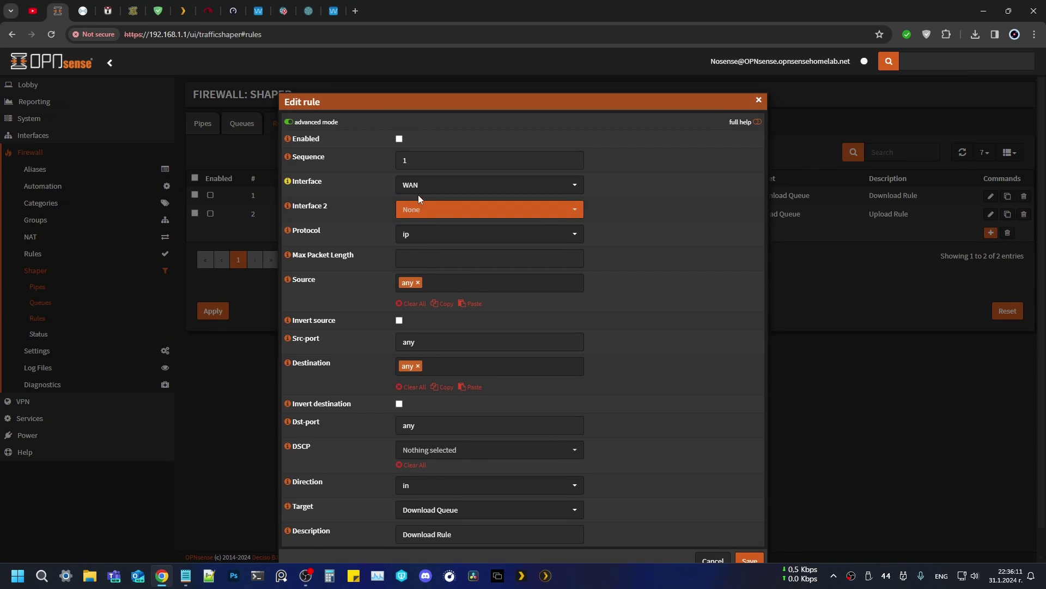
click(399, 140)
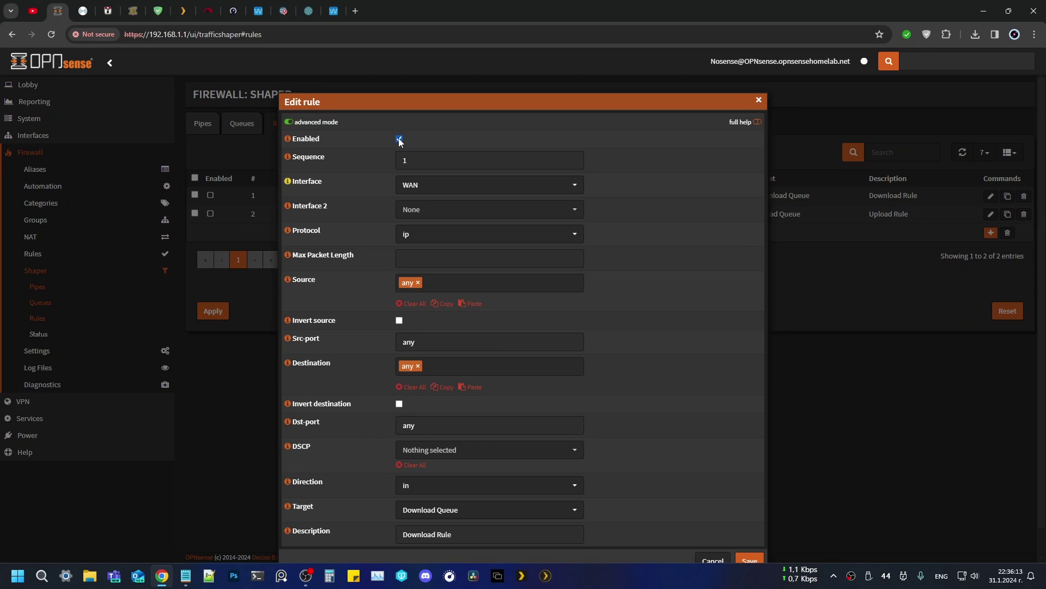
click(747, 560)
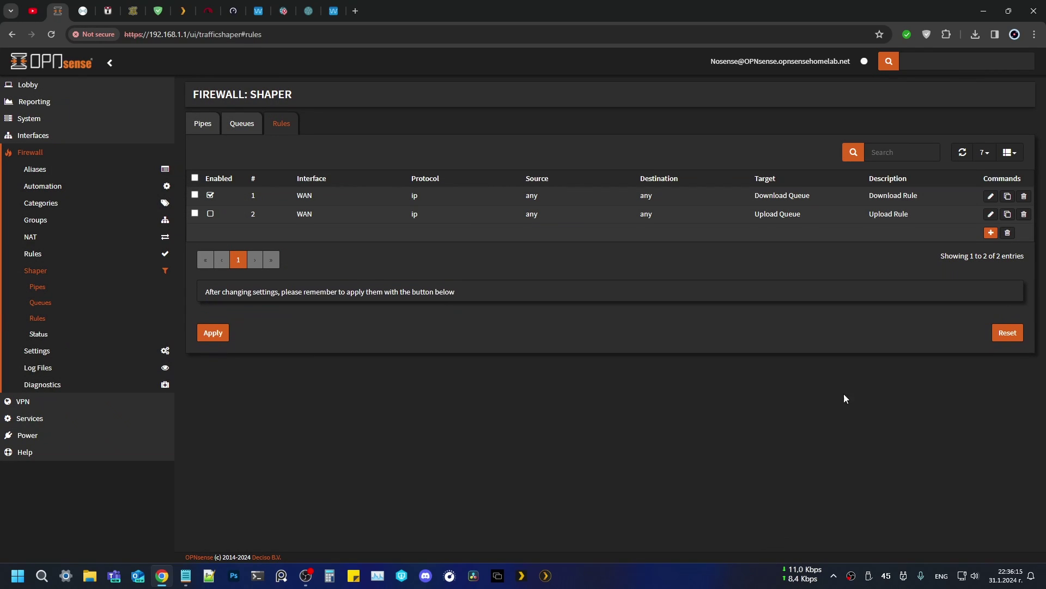
Enable and save the shaper's Upload Rule and apply the rule changes
click(991, 214)
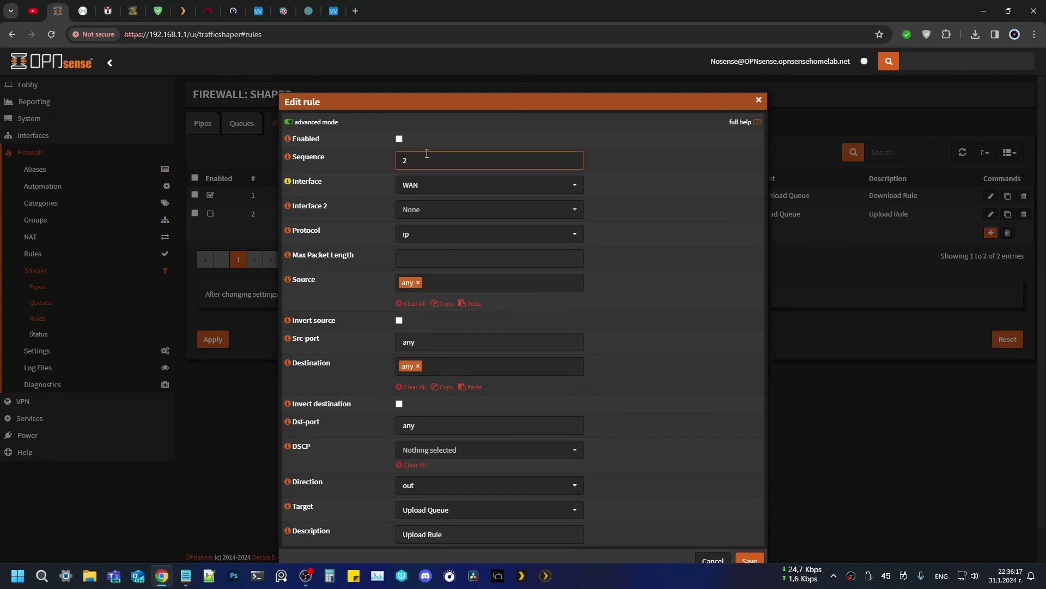
click(399, 139)
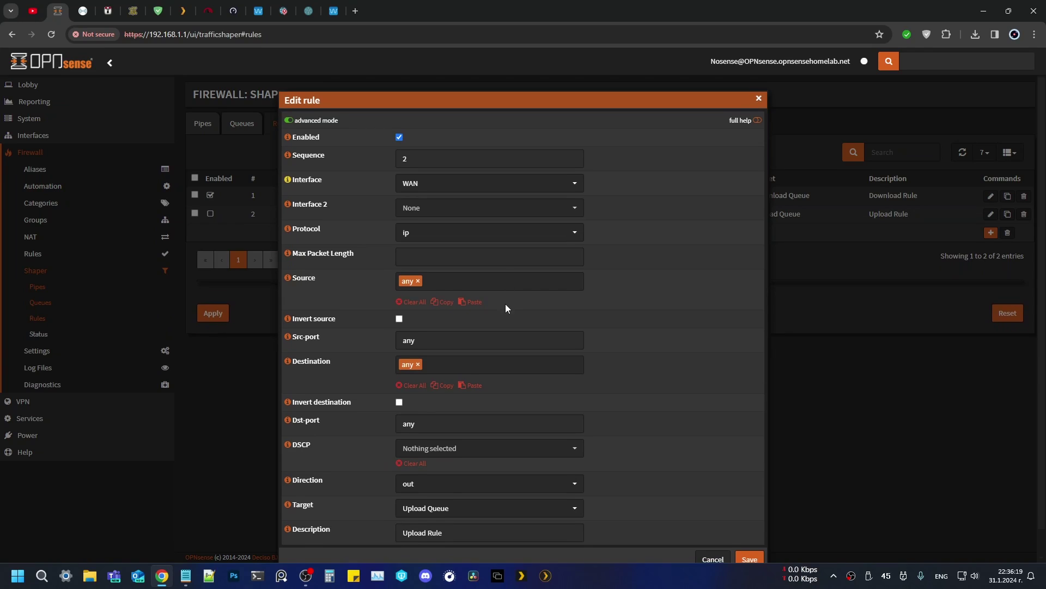
scroll(507, 321, down, 1)
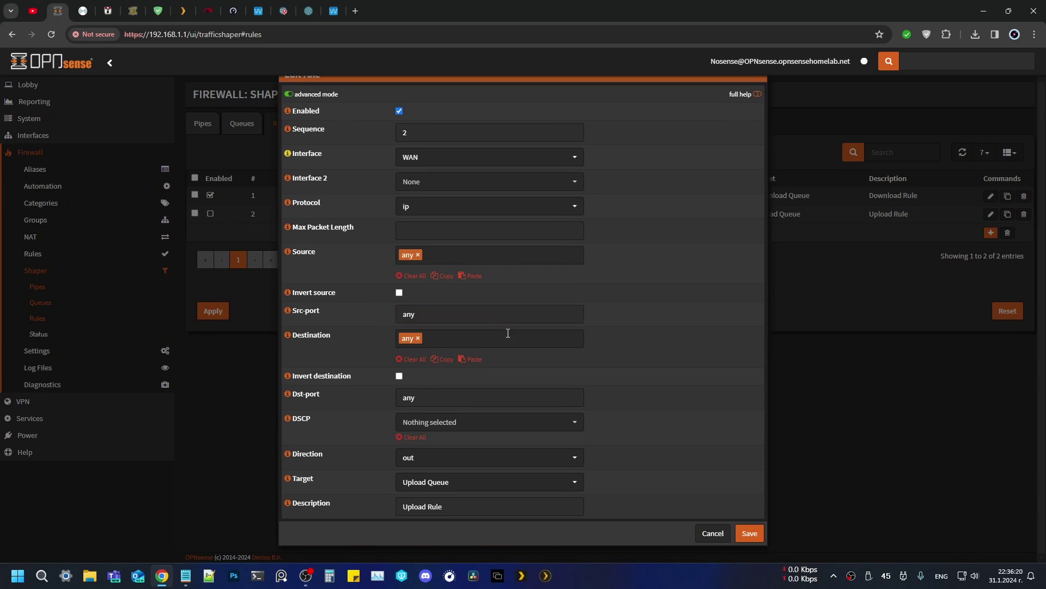
click(750, 536)
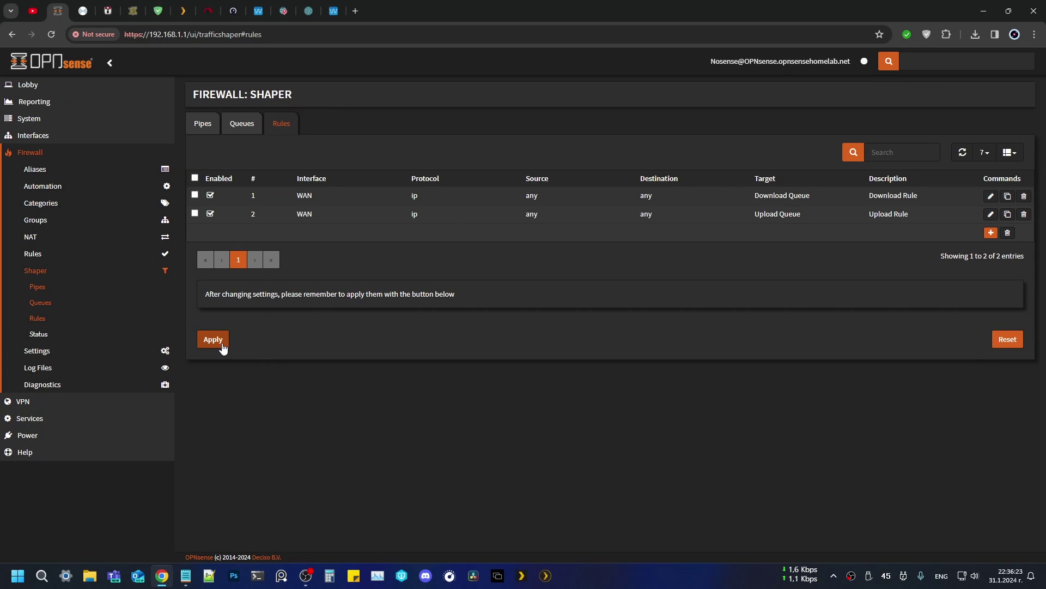
click(212, 339)
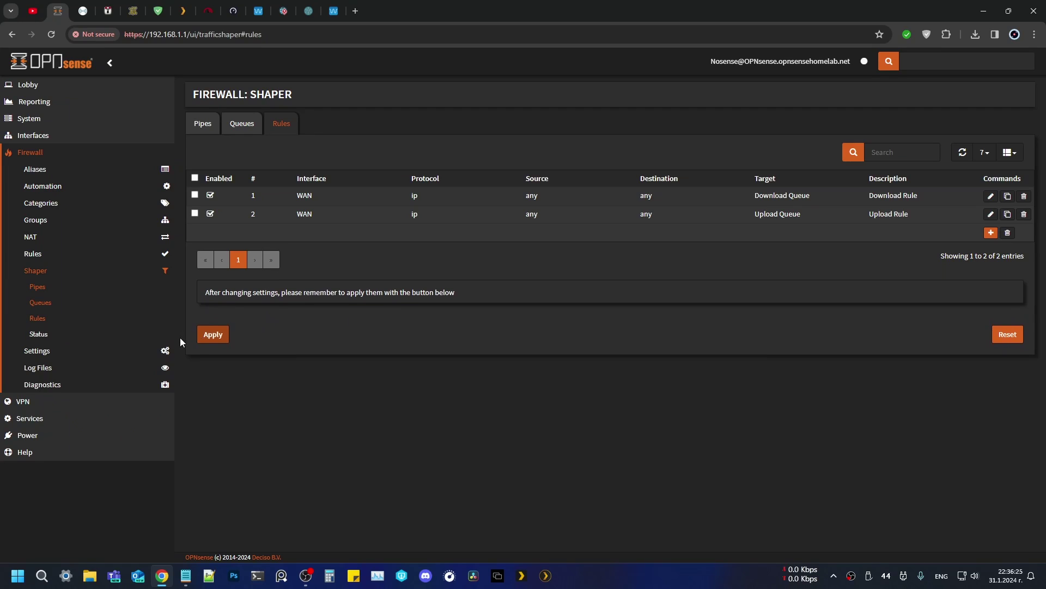
Recheck the shaper's queues and pipes lists, and rerun the bufferbloat test from the Waveform results page
click(242, 123)
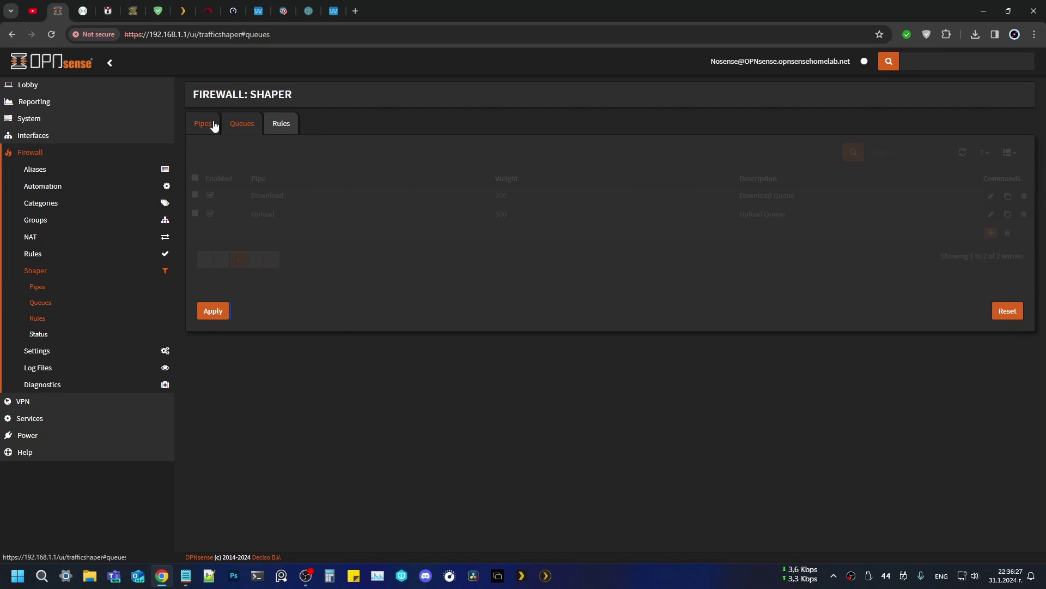
click(202, 124)
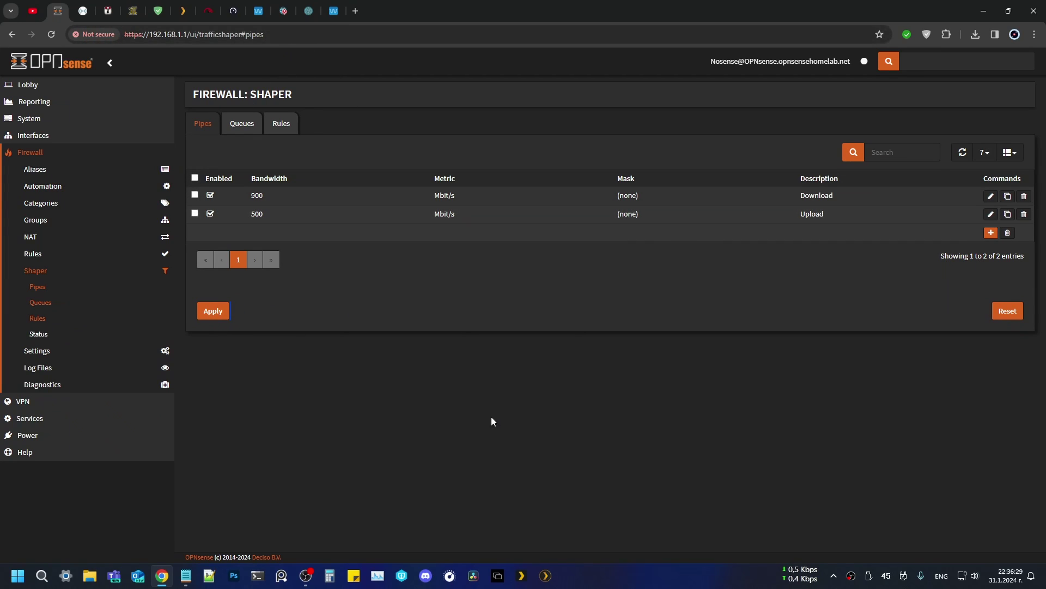
click(255, 16)
scroll(728, 447, down, 3)
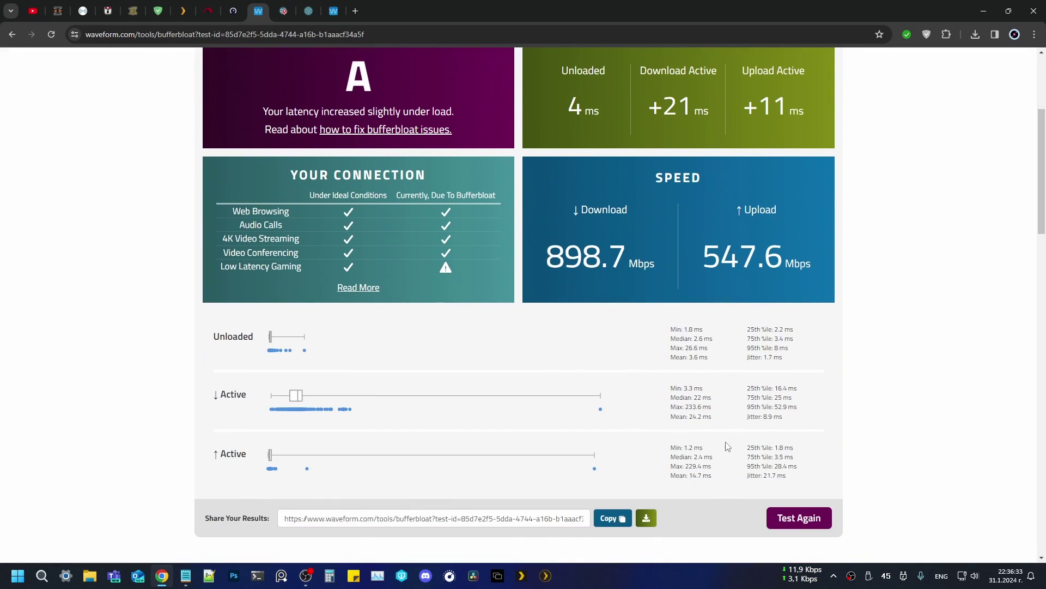
click(824, 522)
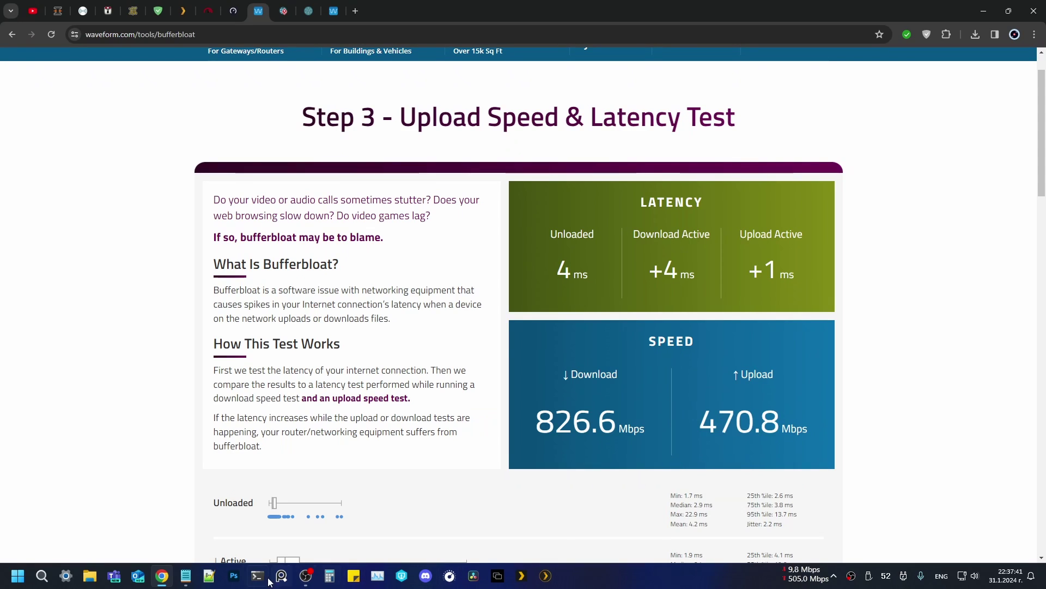
Bring up the note over the Waveform test page, enlarge its window and reposition it over the results
click(192, 580)
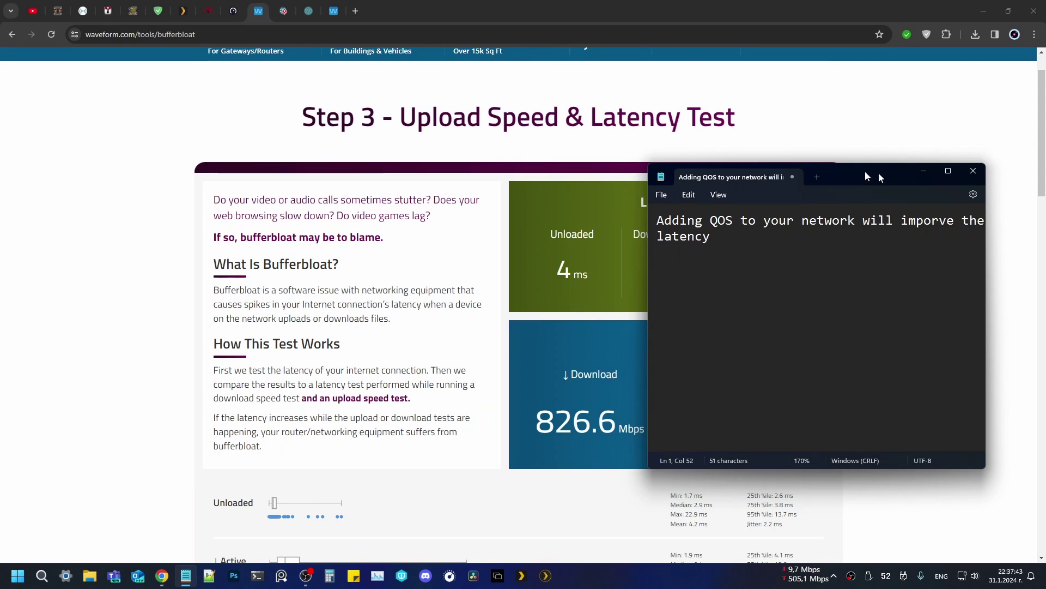
drag(865, 171, 297, 161)
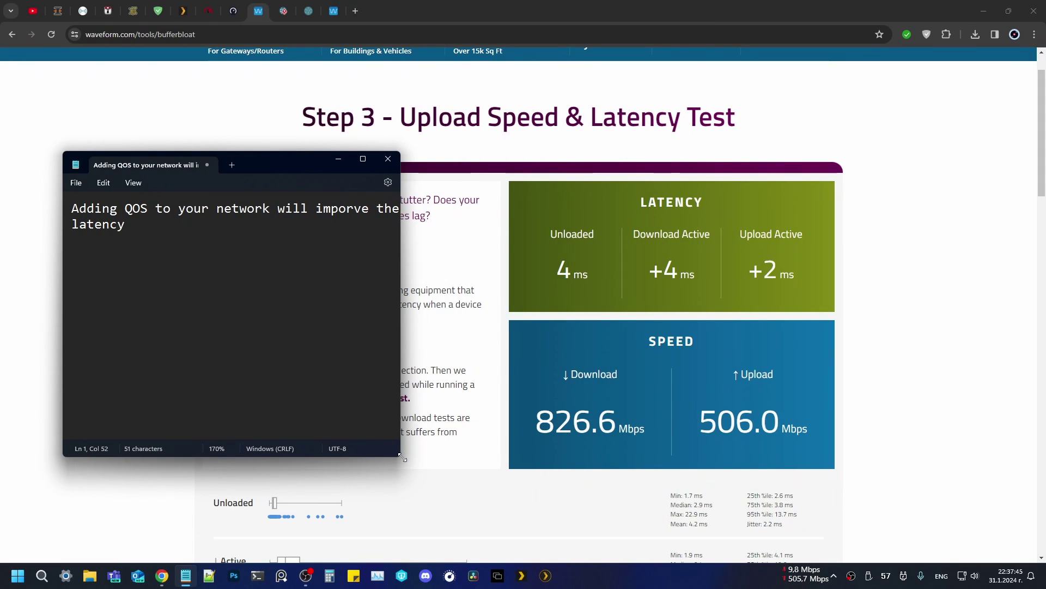
drag(400, 458, 484, 494)
drag(406, 158, 940, 230)
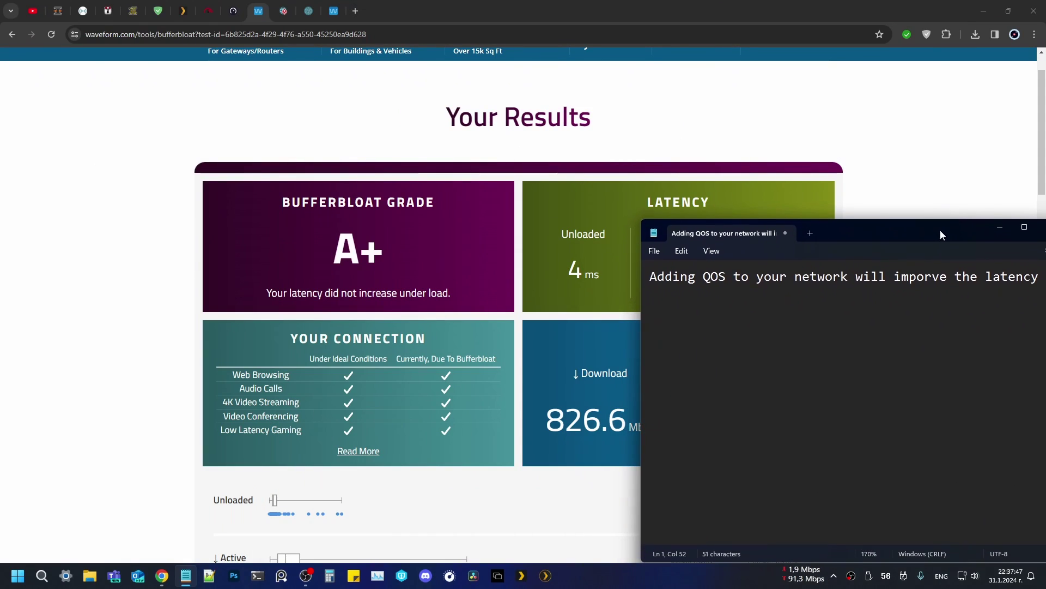
drag(847, 224, 569, 170)
Replace the note's text with "Network ping improved" and reposition the smaller note window over the test results
drag(768, 221, 324, 211)
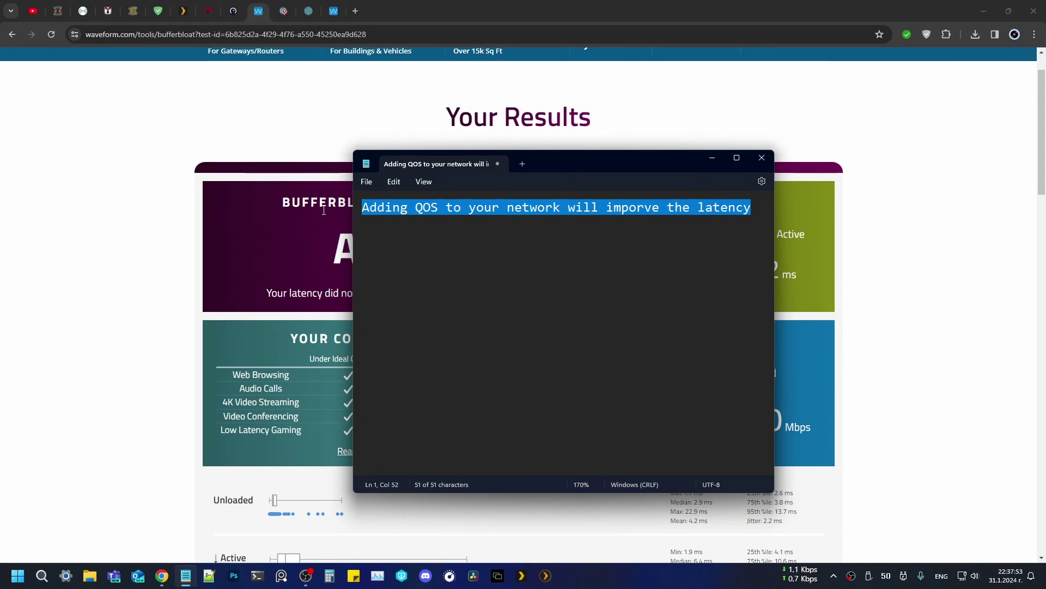
text(Networ)
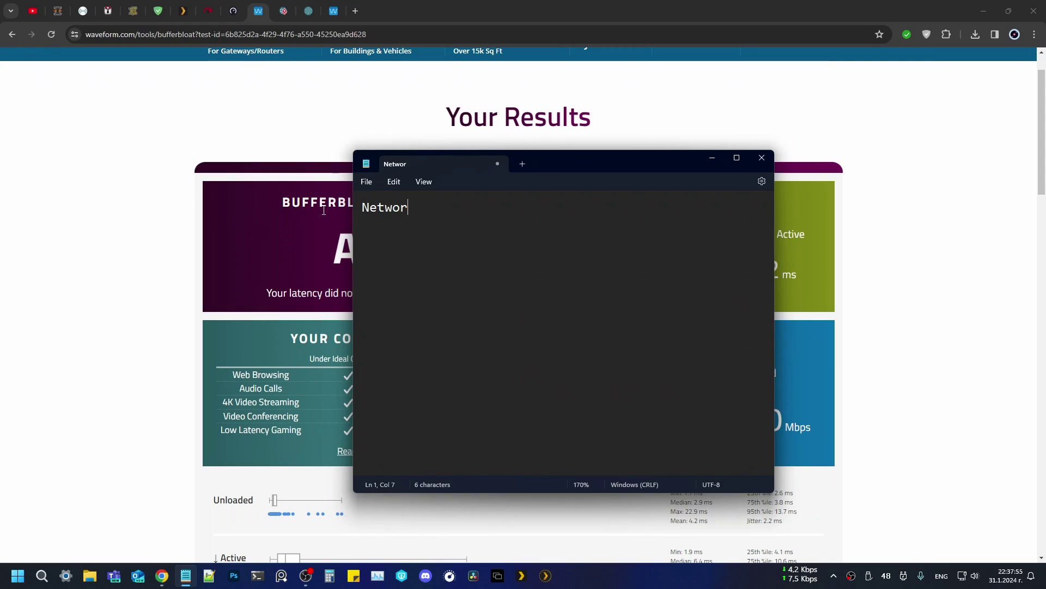
text(k ping im)
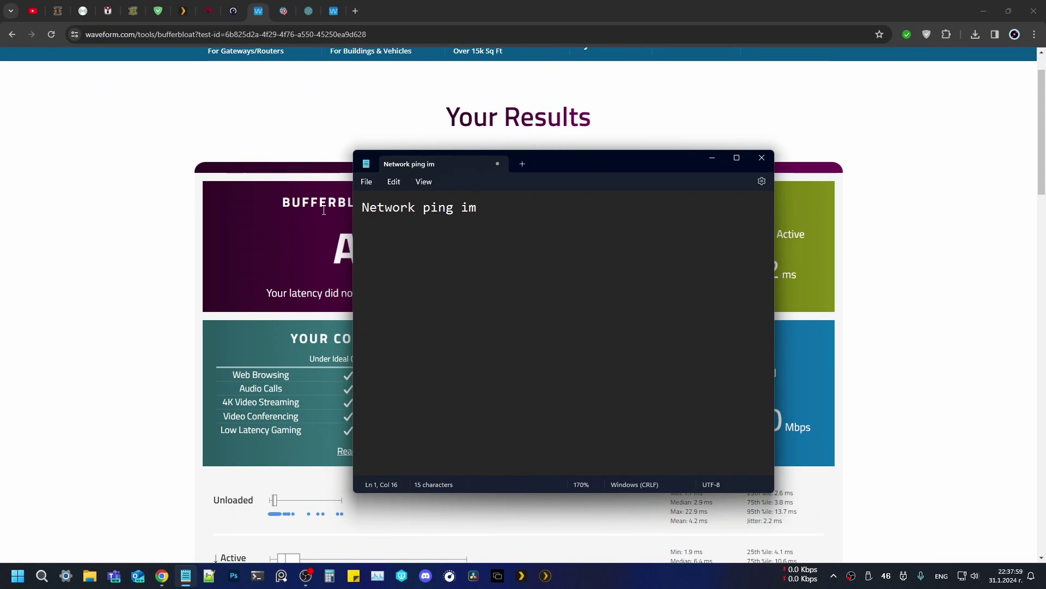
text(proved)
drag(583, 165, 765, 225)
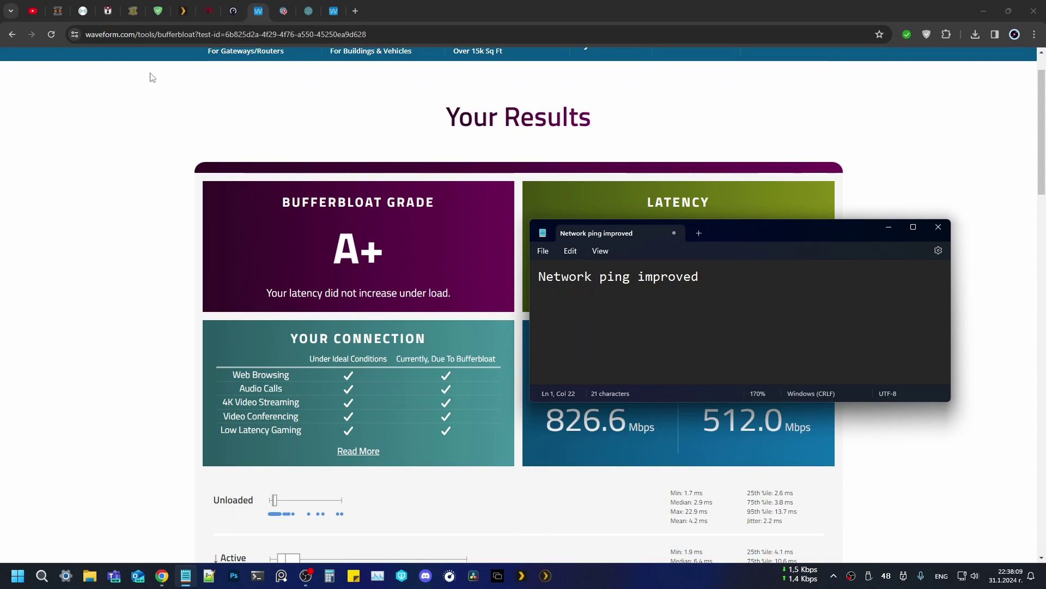
Over the OPNsense shaper pipes page, replace the note's text with "It can be improved additionally by restricting the traffic further"
click(58, 11)
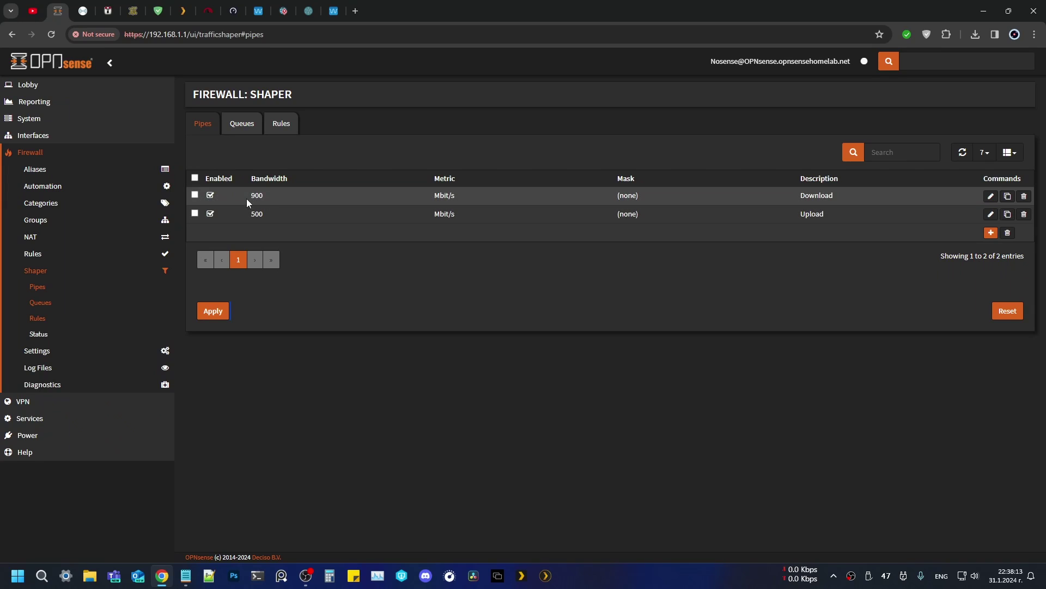
click(186, 576)
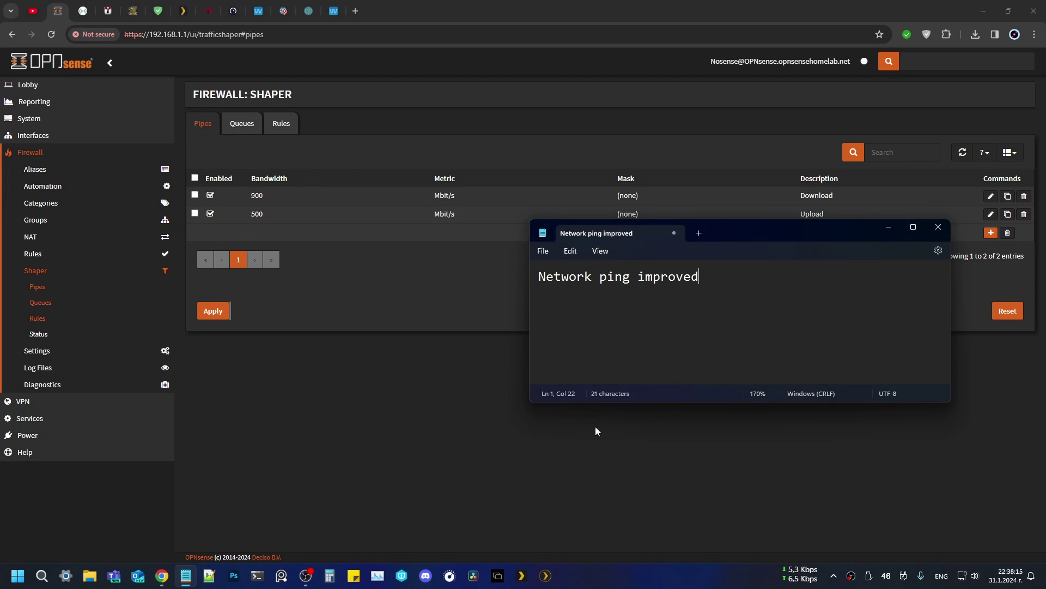
key(ctrl+a)
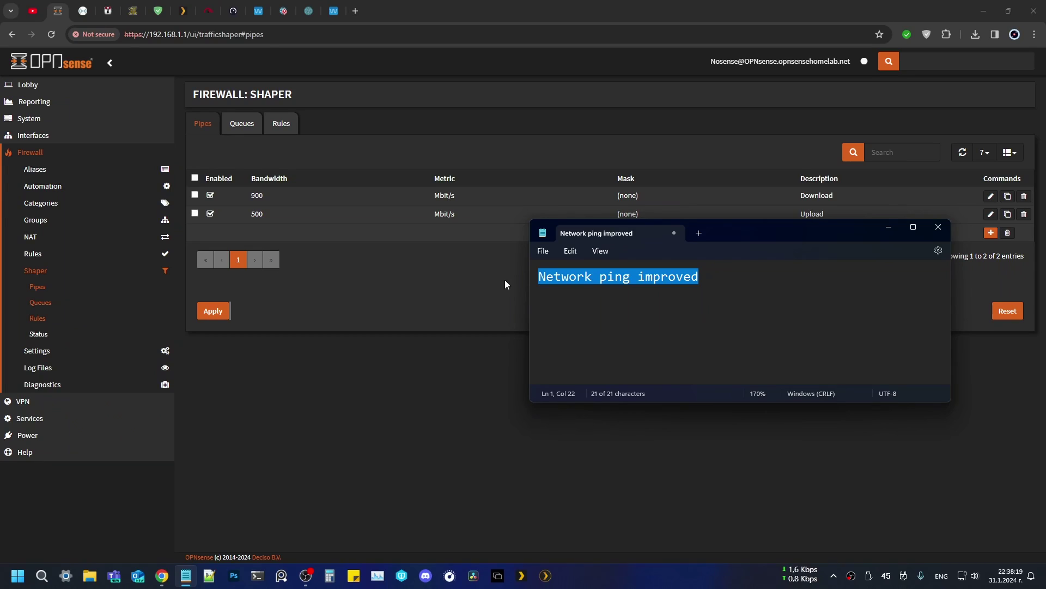
text(It can )
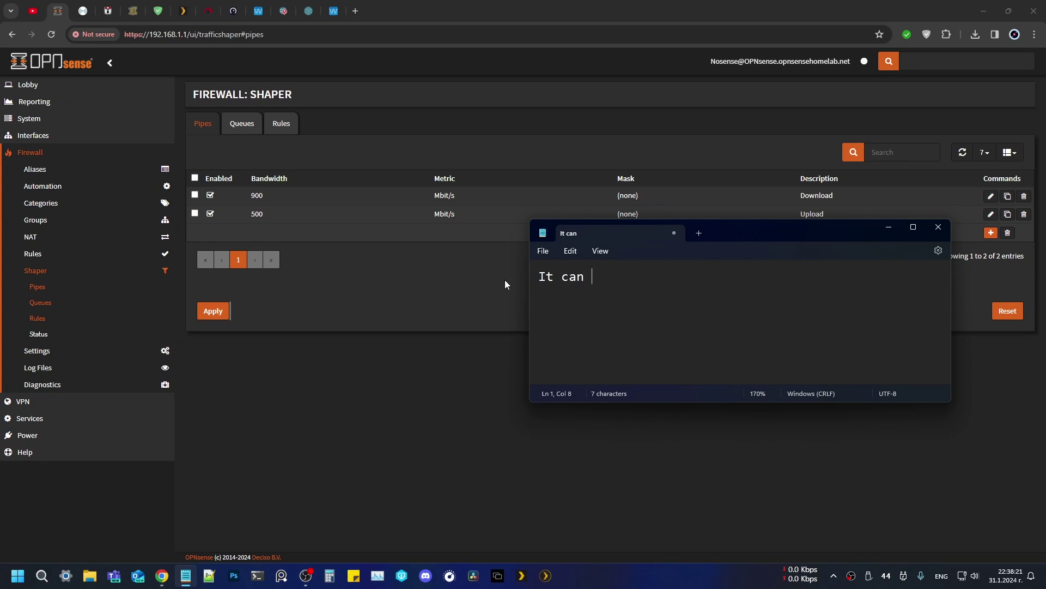
text(be )
text(impo)
text(roved )
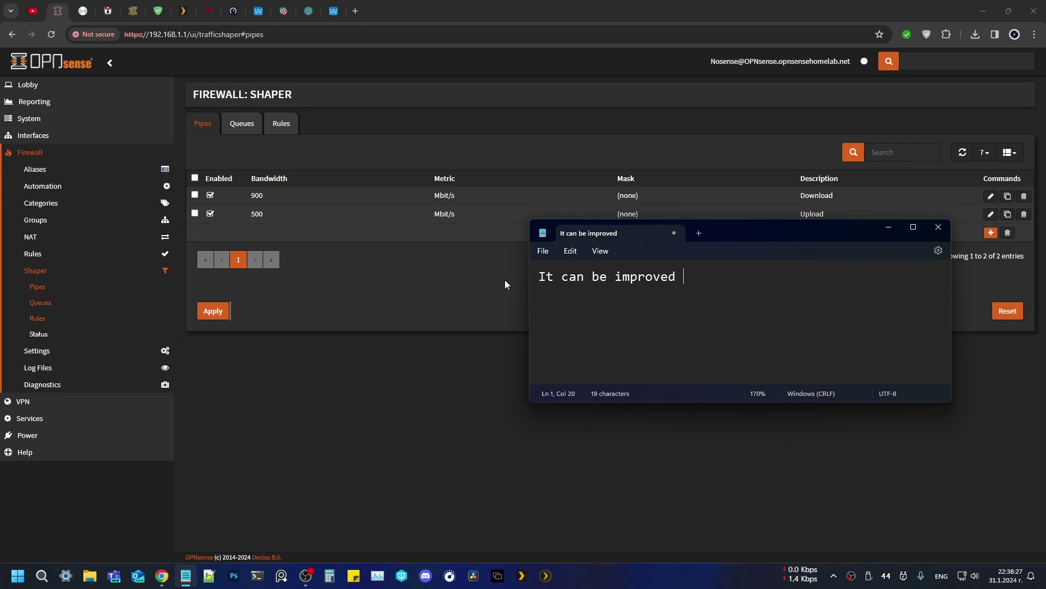
text(additionally by rest)
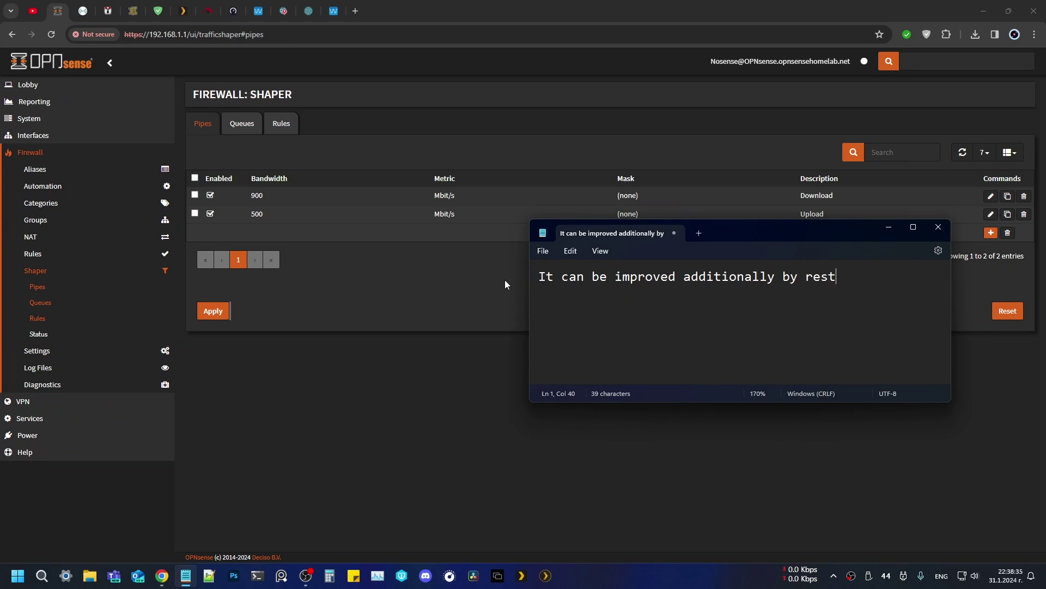
text(ricting the)
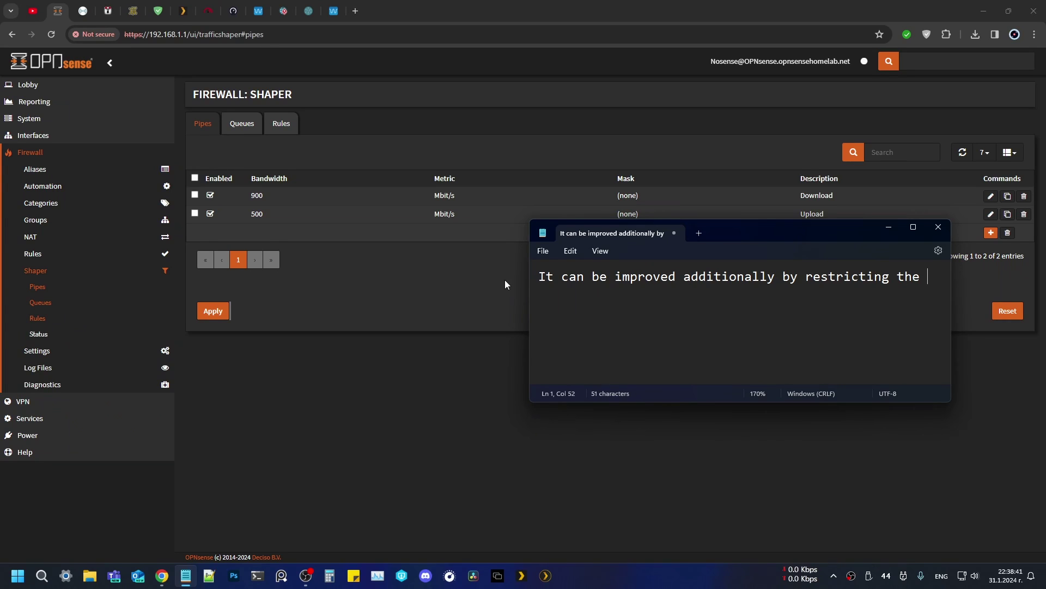
text( traffic further)
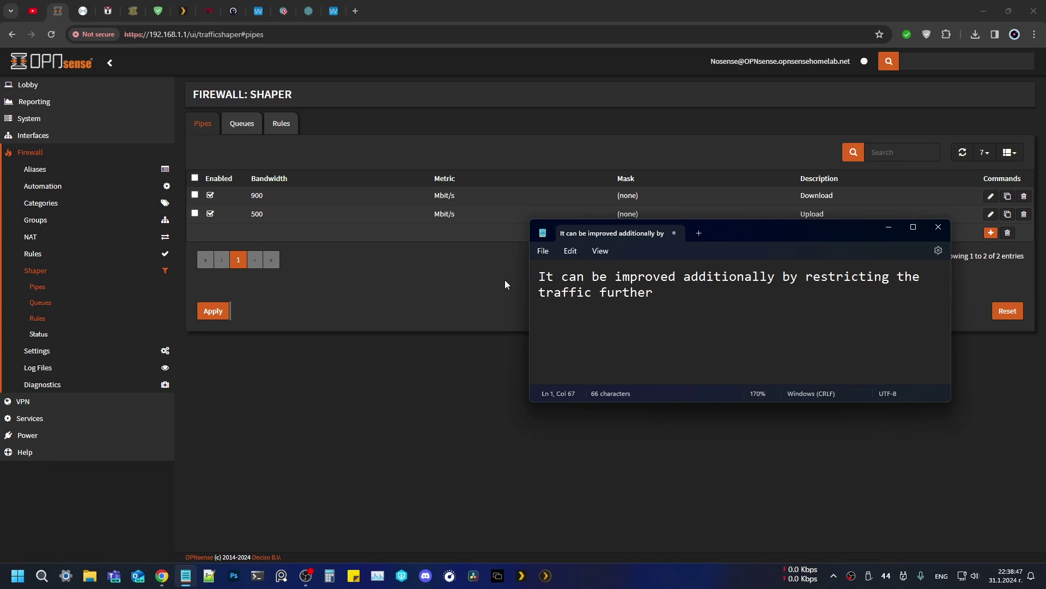
Put the note away, set the Download pipe's bandwidth to 800 Mbit/s and save it
click(888, 227)
click(991, 196)
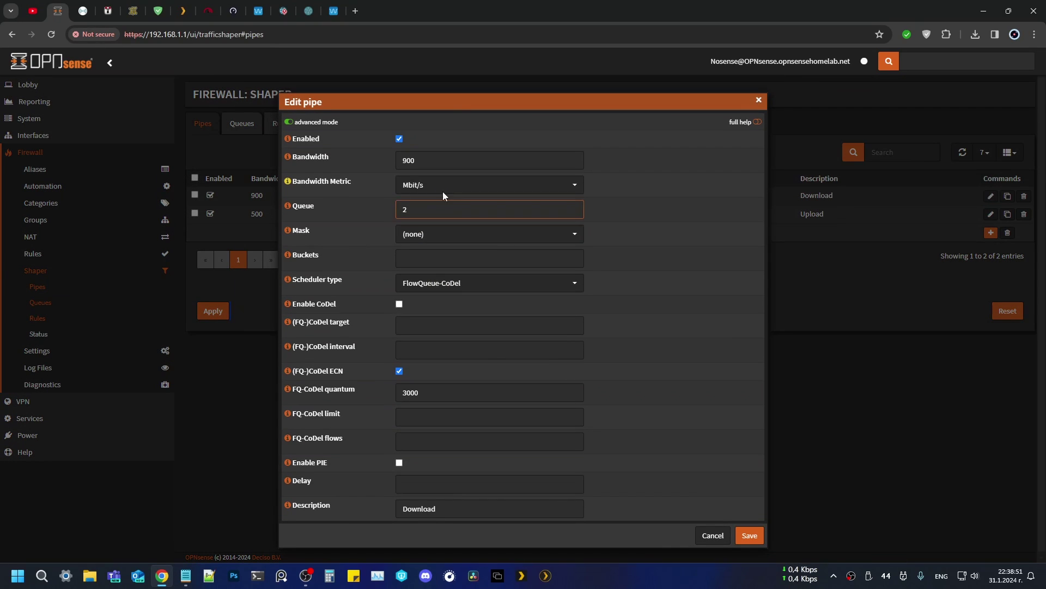
click(405, 161)
text(8)
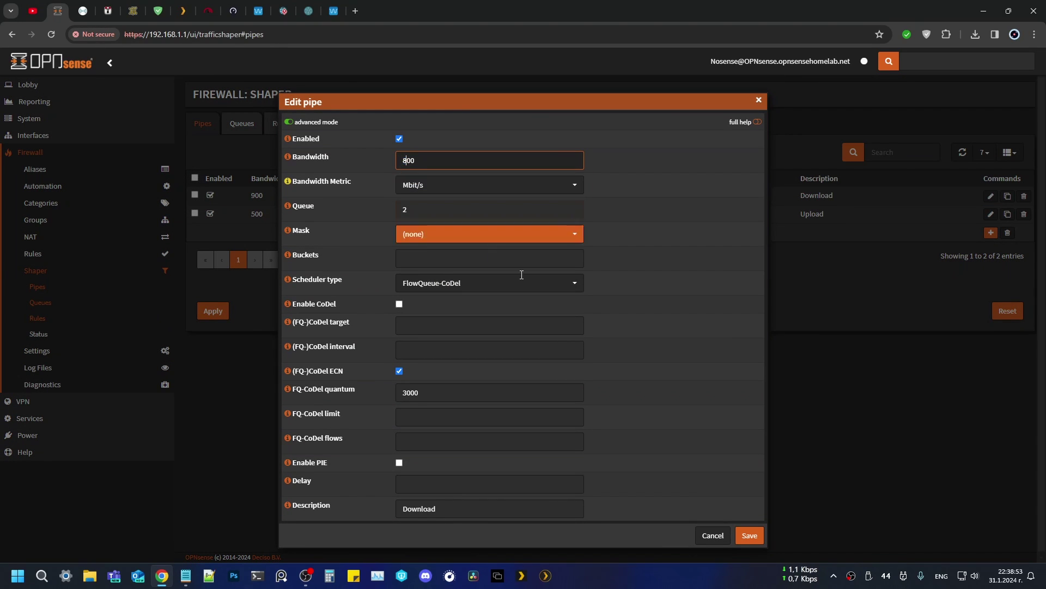
click(749, 535)
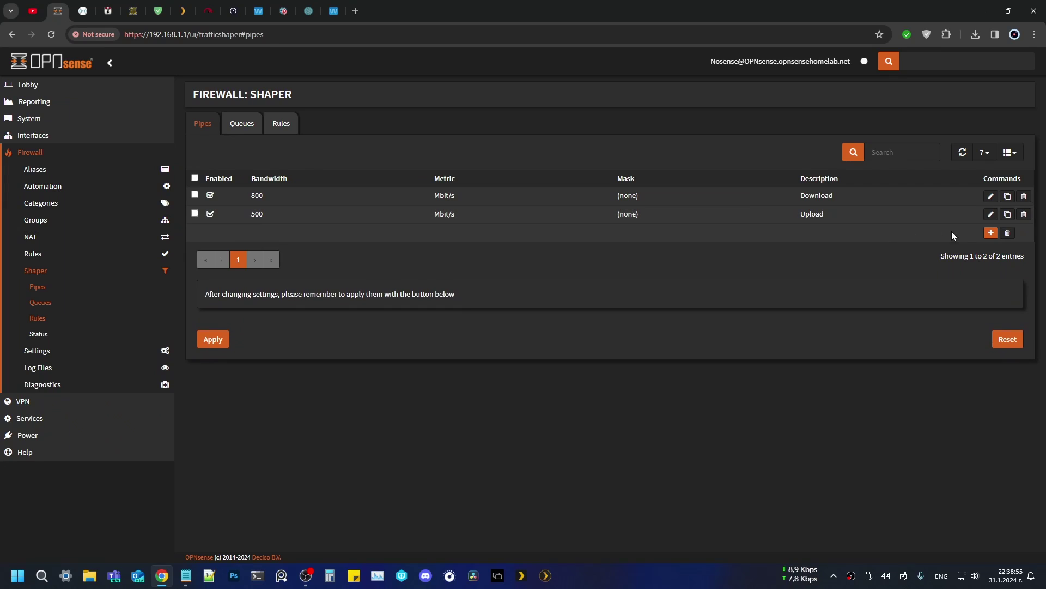
Open the Upload pipe, save it without changes and apply the shaper's pipe settings
click(991, 213)
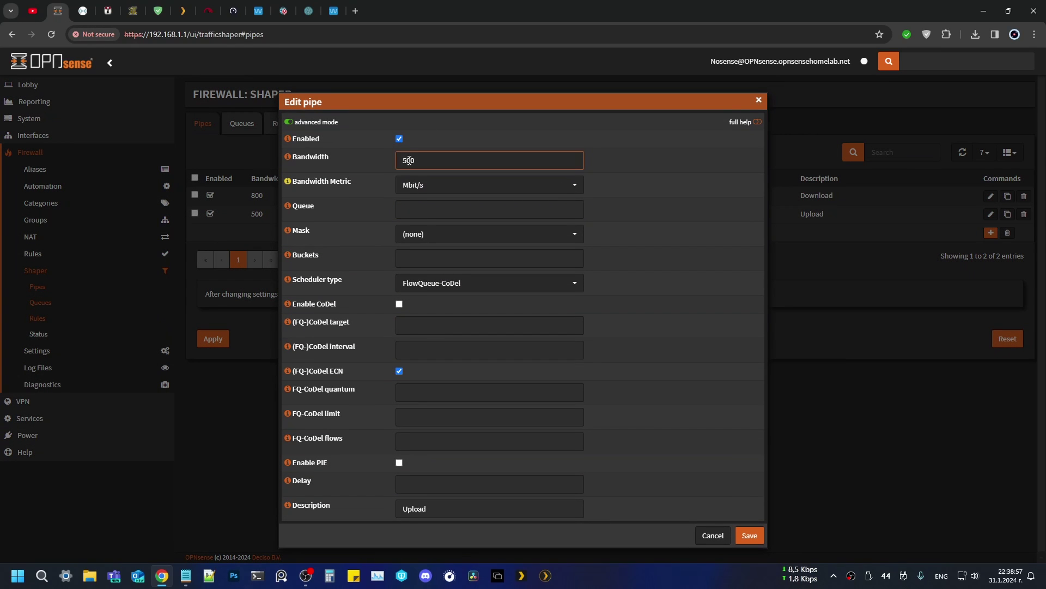
click(749, 535)
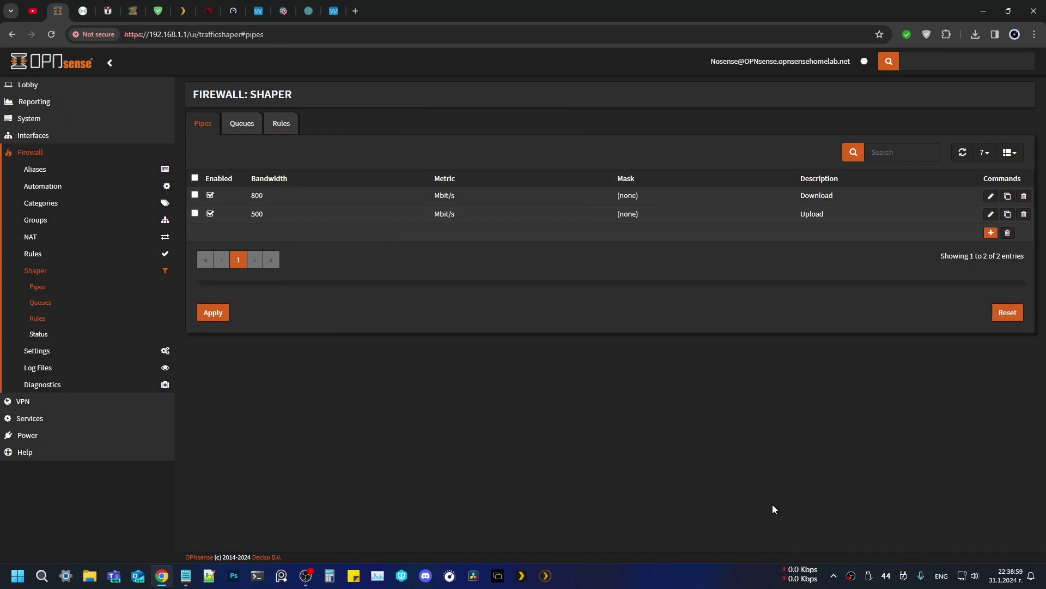
click(211, 344)
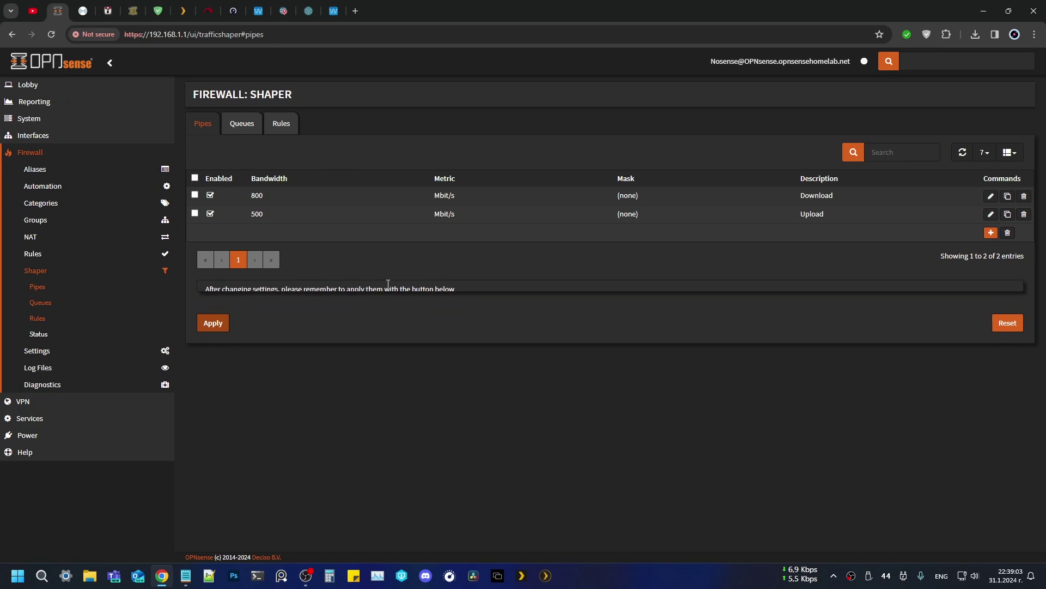
Look over the shaper's queues and rules, and rerun the bufferbloat test from the Waveform results page
click(244, 125)
click(279, 125)
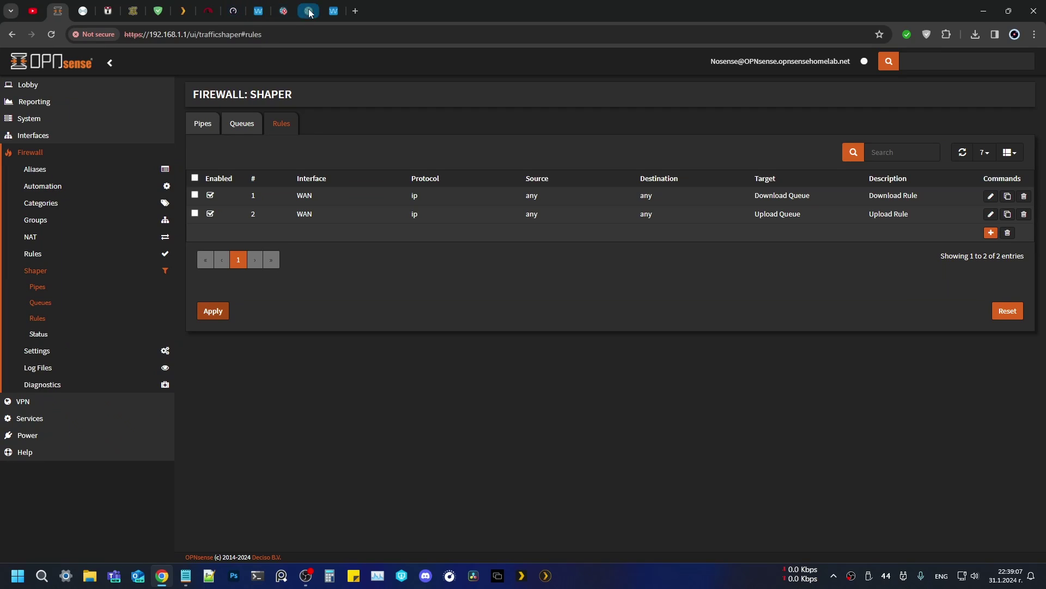
click(284, 11)
click(269, 13)
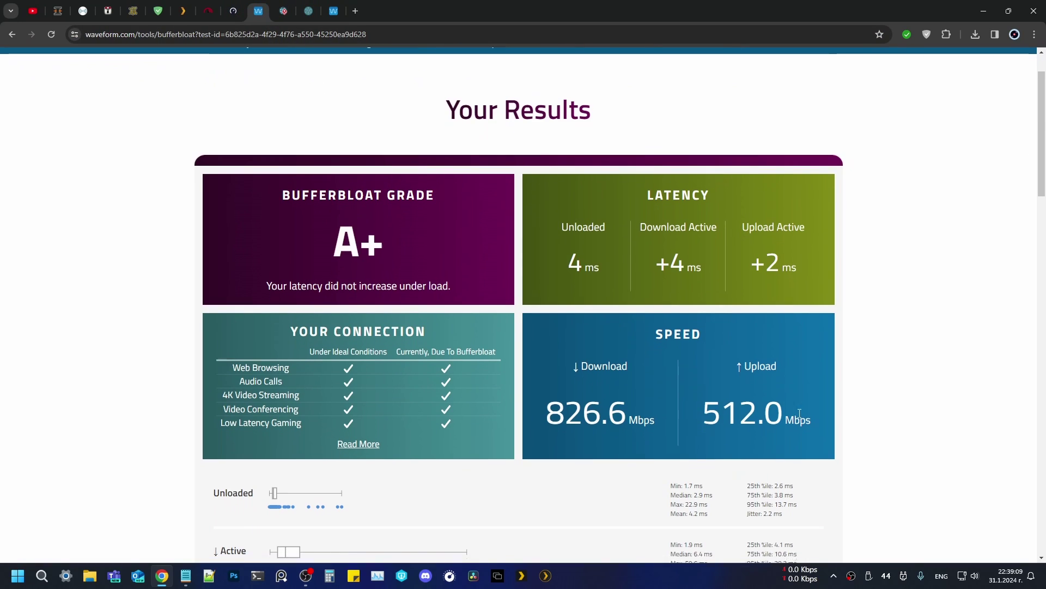
scroll(822, 463, down, 4)
click(823, 463)
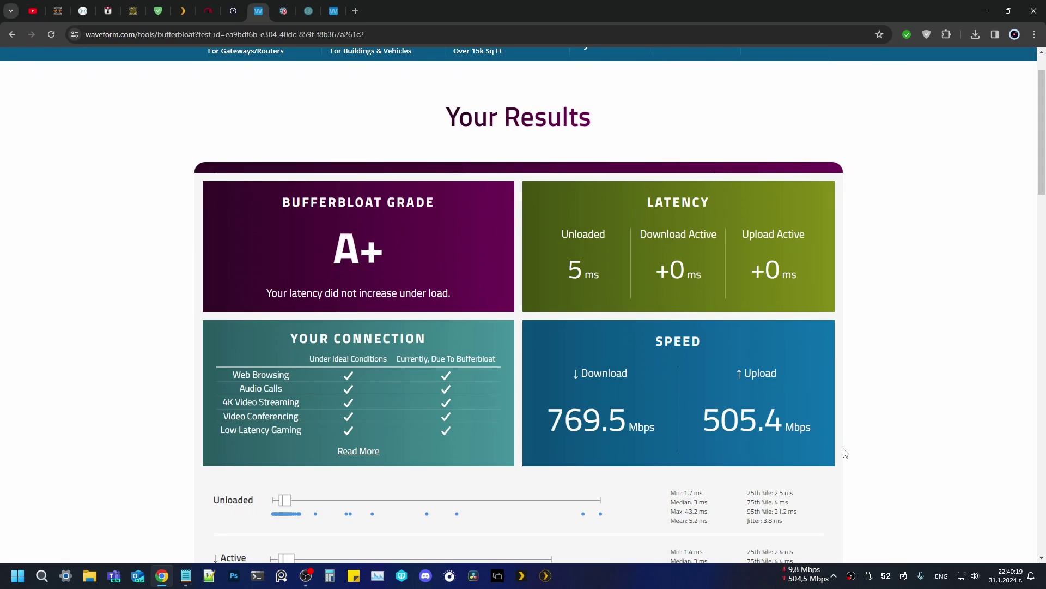
Bring up the note over the new results and replace its text with "Theat seems to work perfectly on my networ"
click(186, 576)
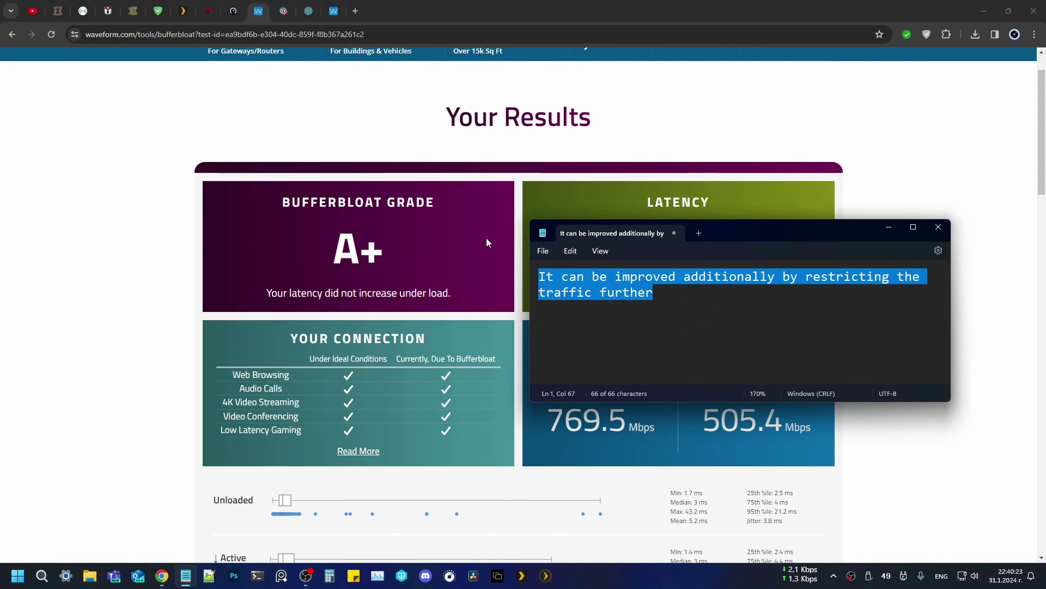
text(Theat see)
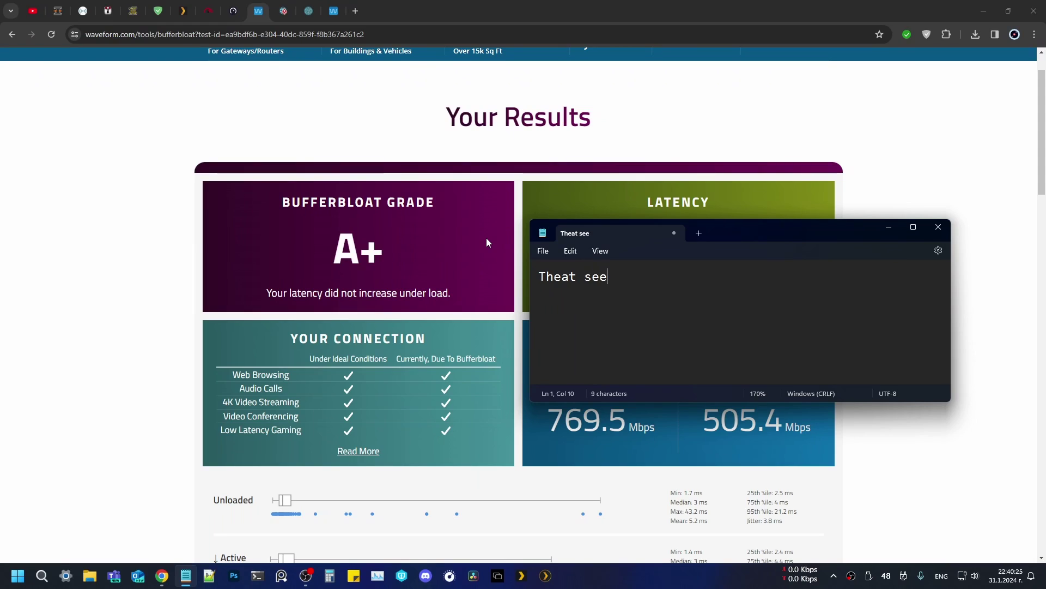
text(ms to work perfectl)
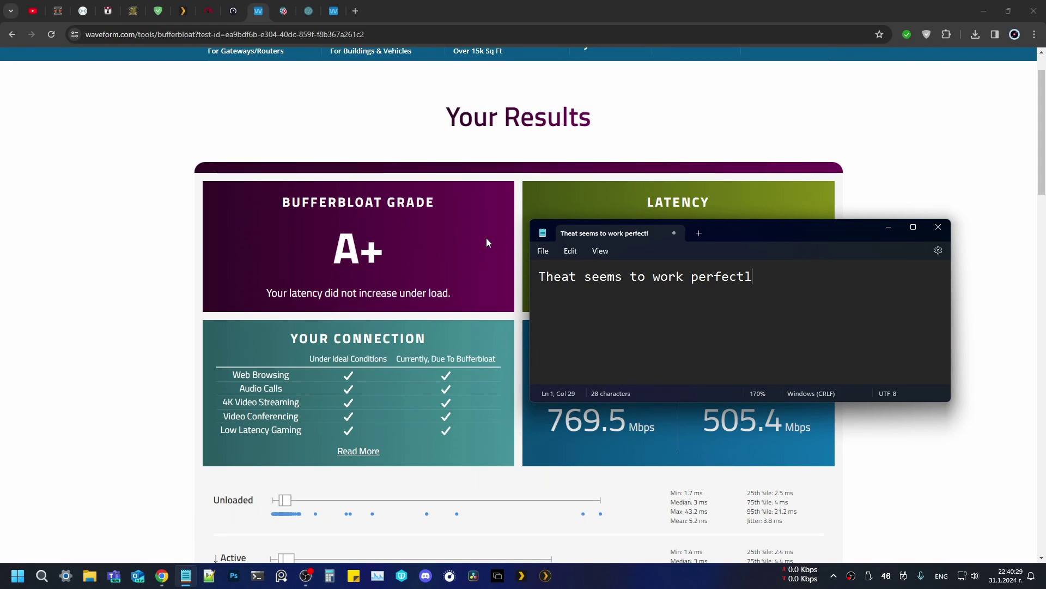
text(y on my )
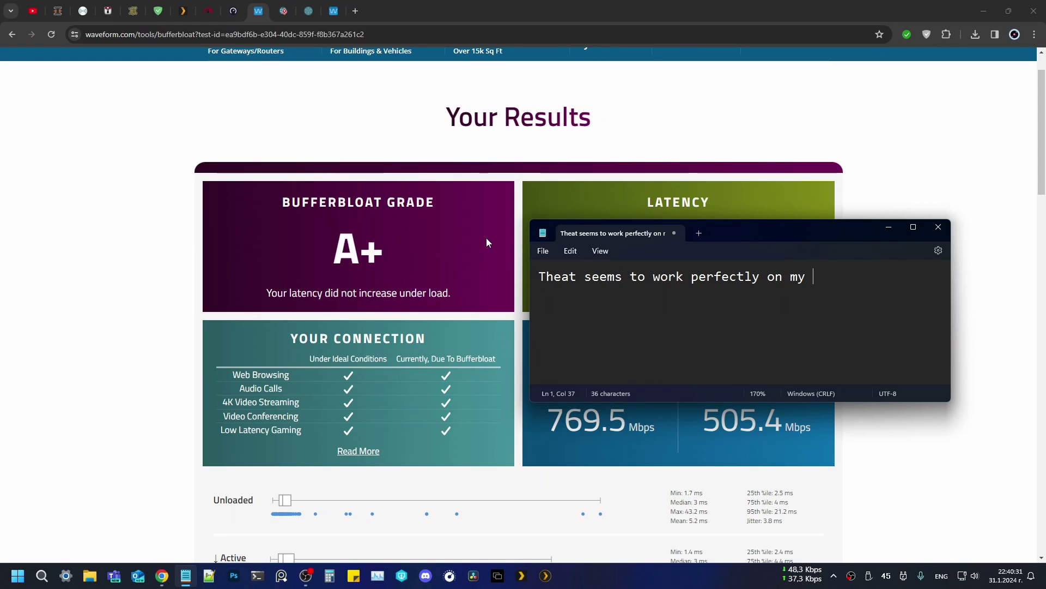
text(networ)
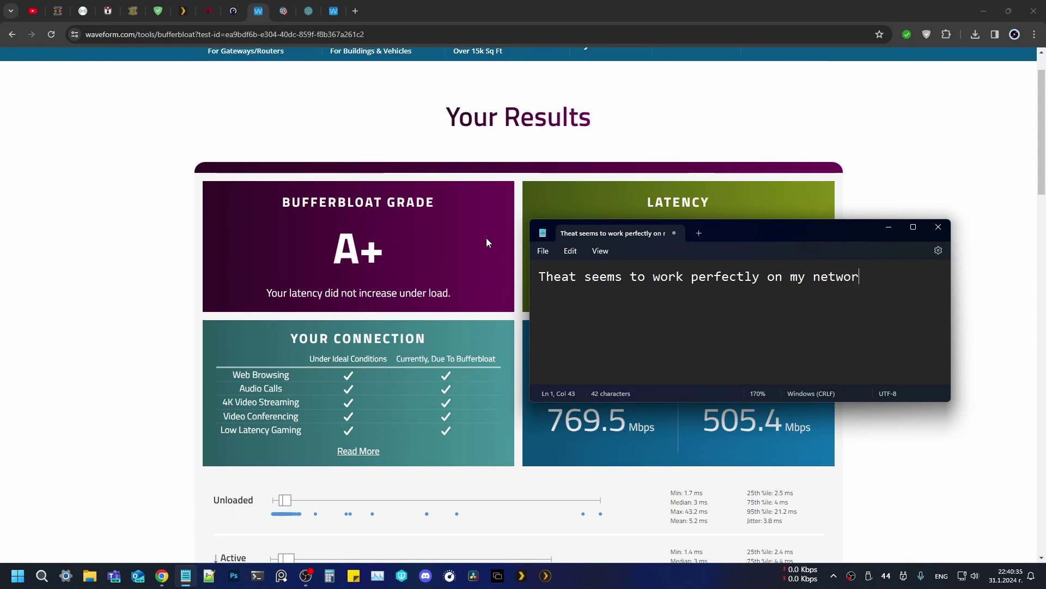